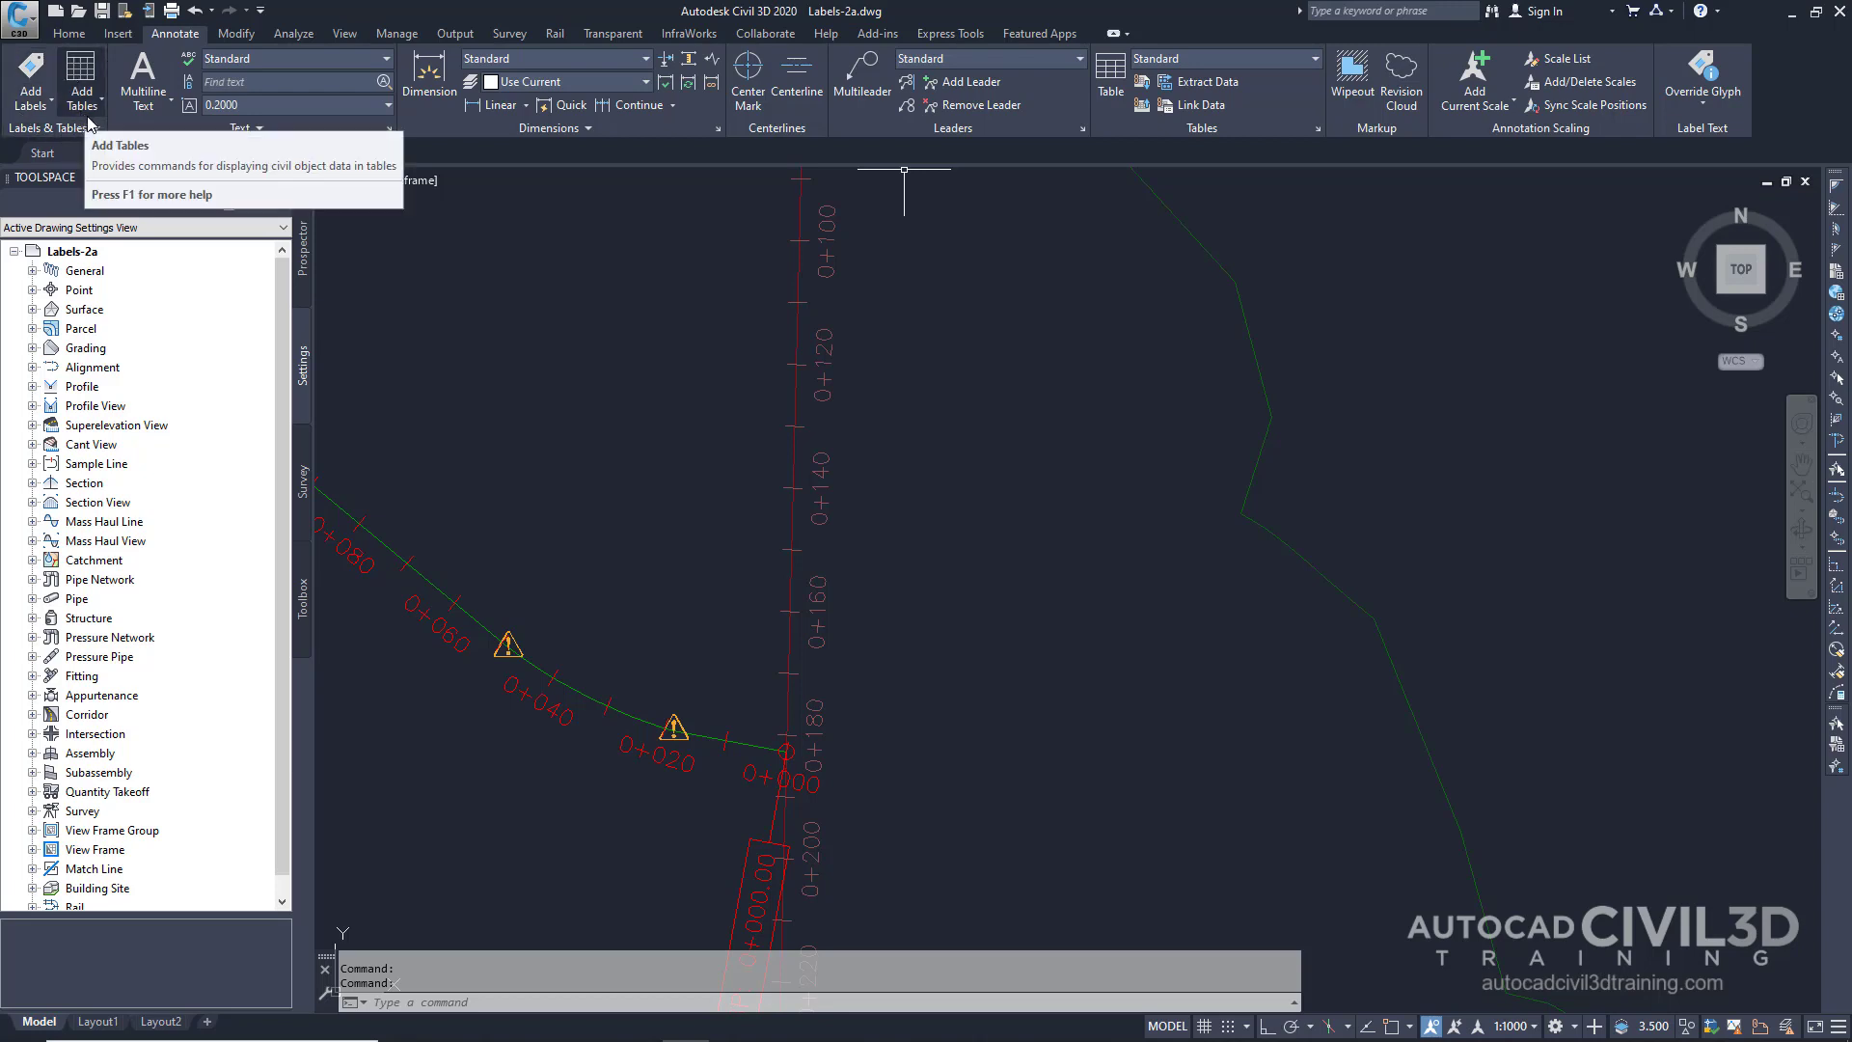
# Open the Add Labels dialog via Annotate > Add Labels > Alignment > Add Alignment Labels.
pyautogui.click(48, 104)
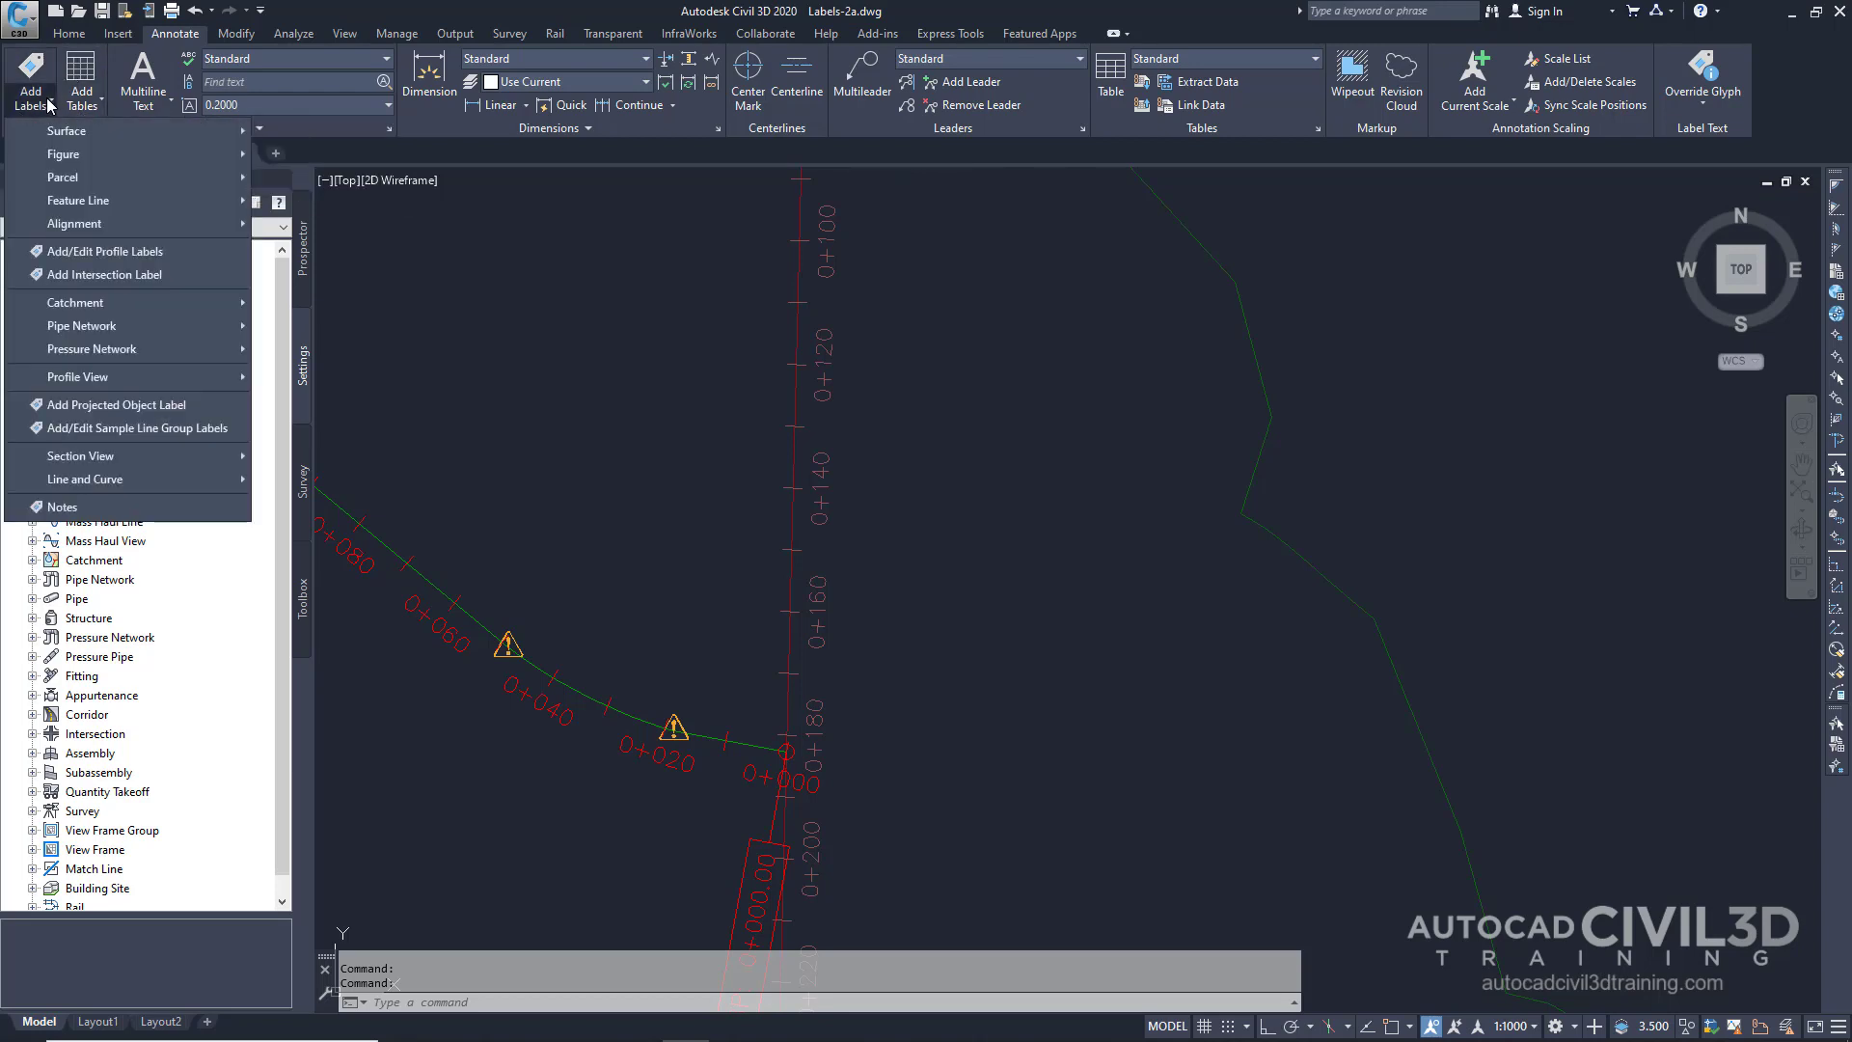
pyautogui.moveTo(135, 223)
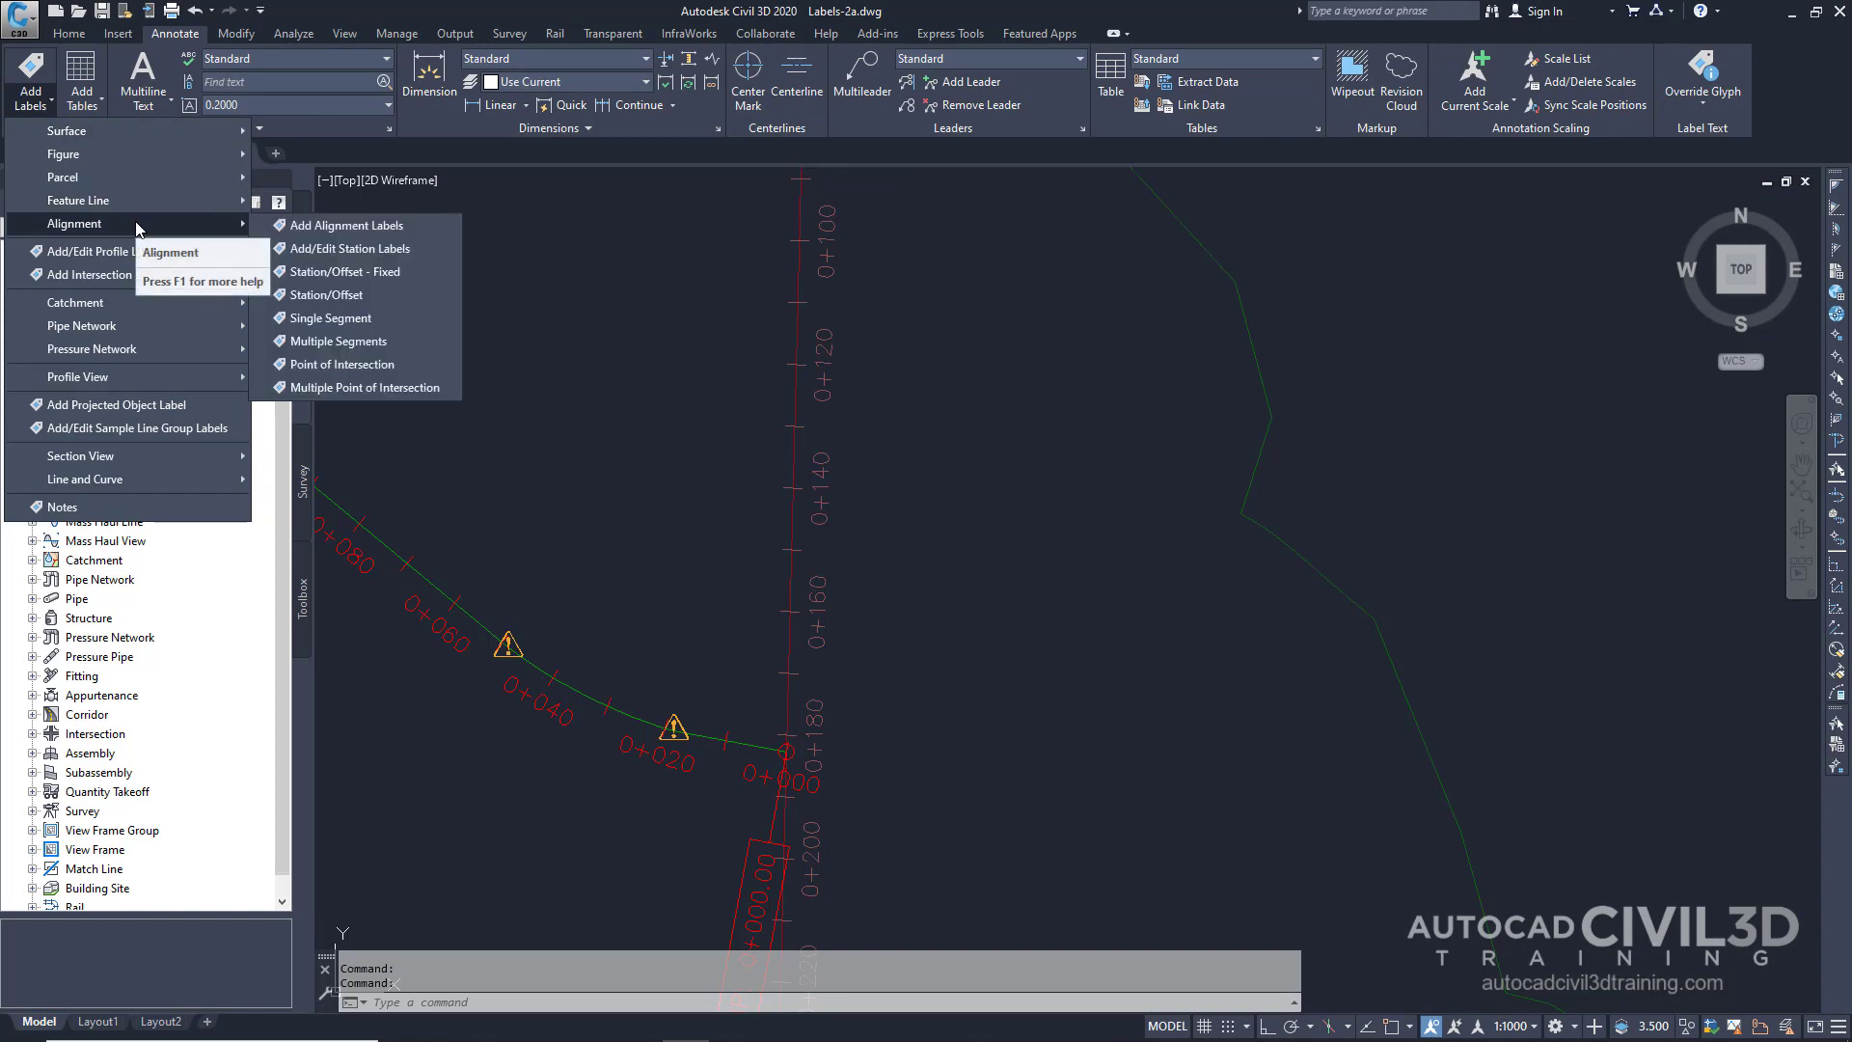
pyautogui.click(383, 225)
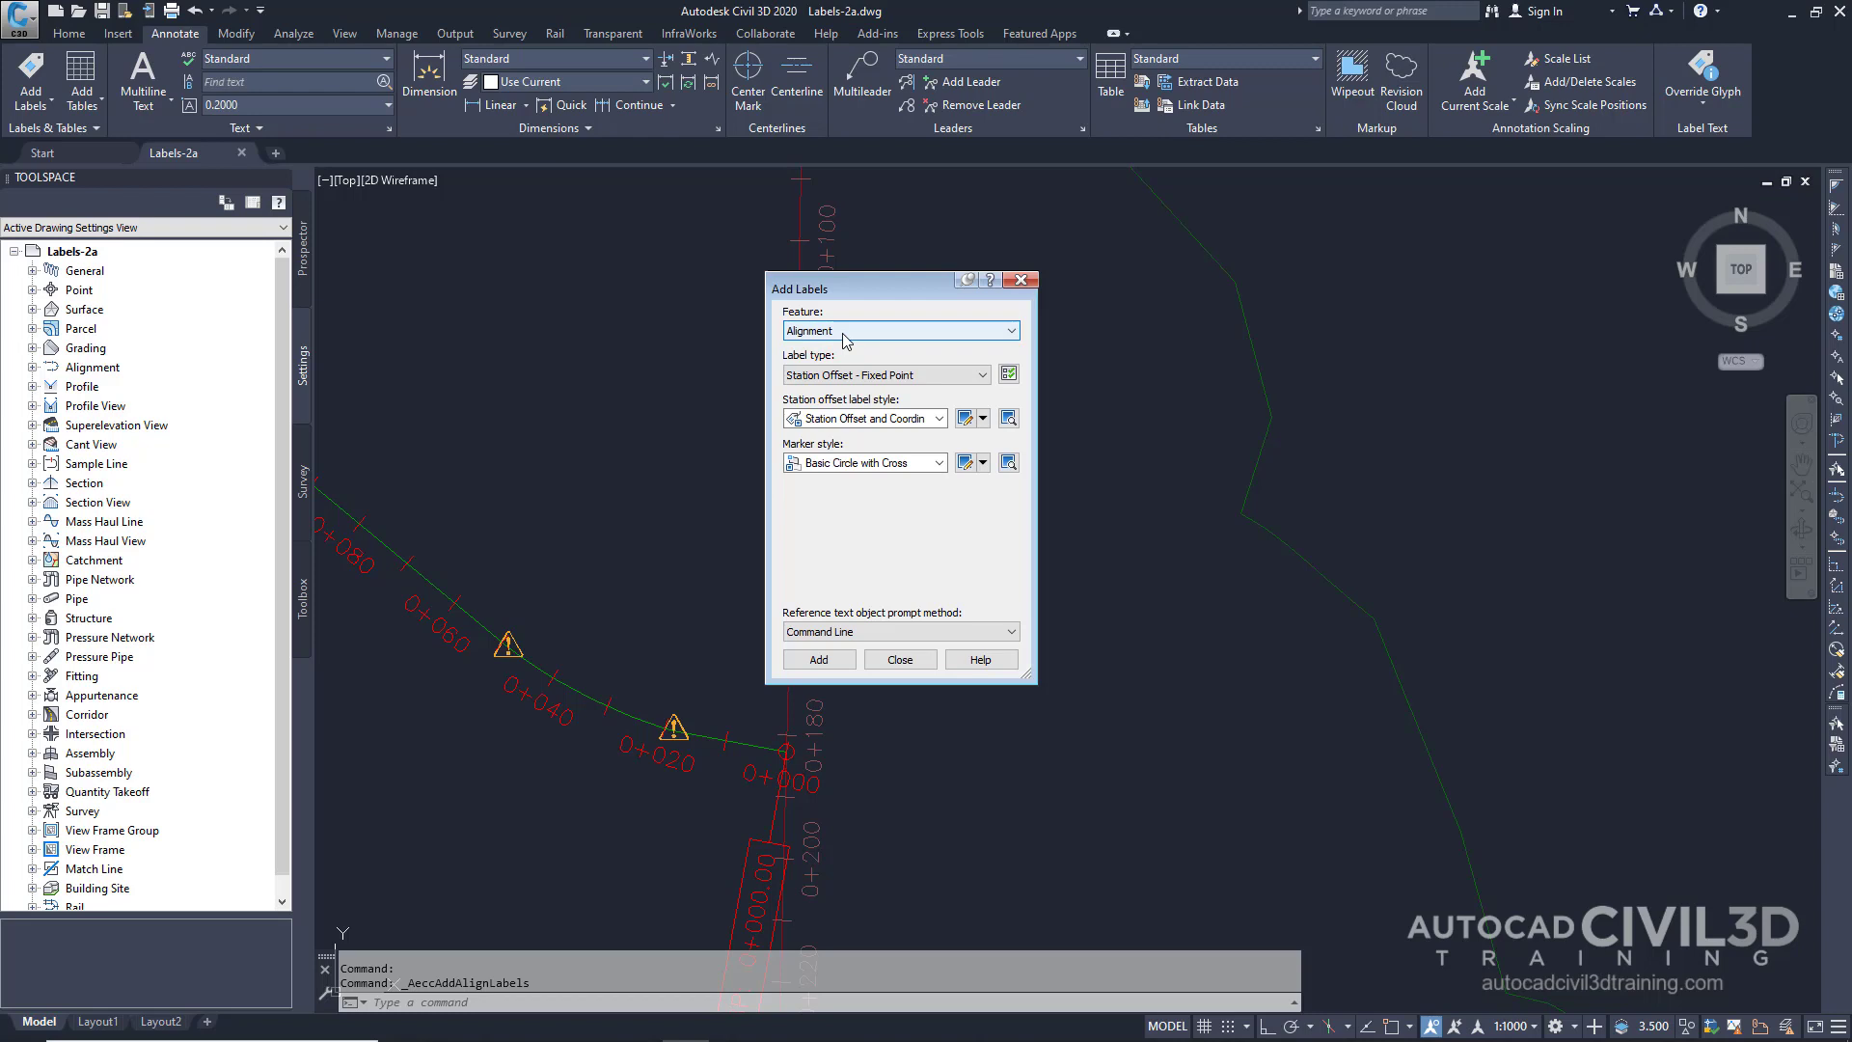
# Set the alignment label type to Multiple Segment, keep Bearing over Distance, and start adding labels.
pyautogui.click(915, 376)
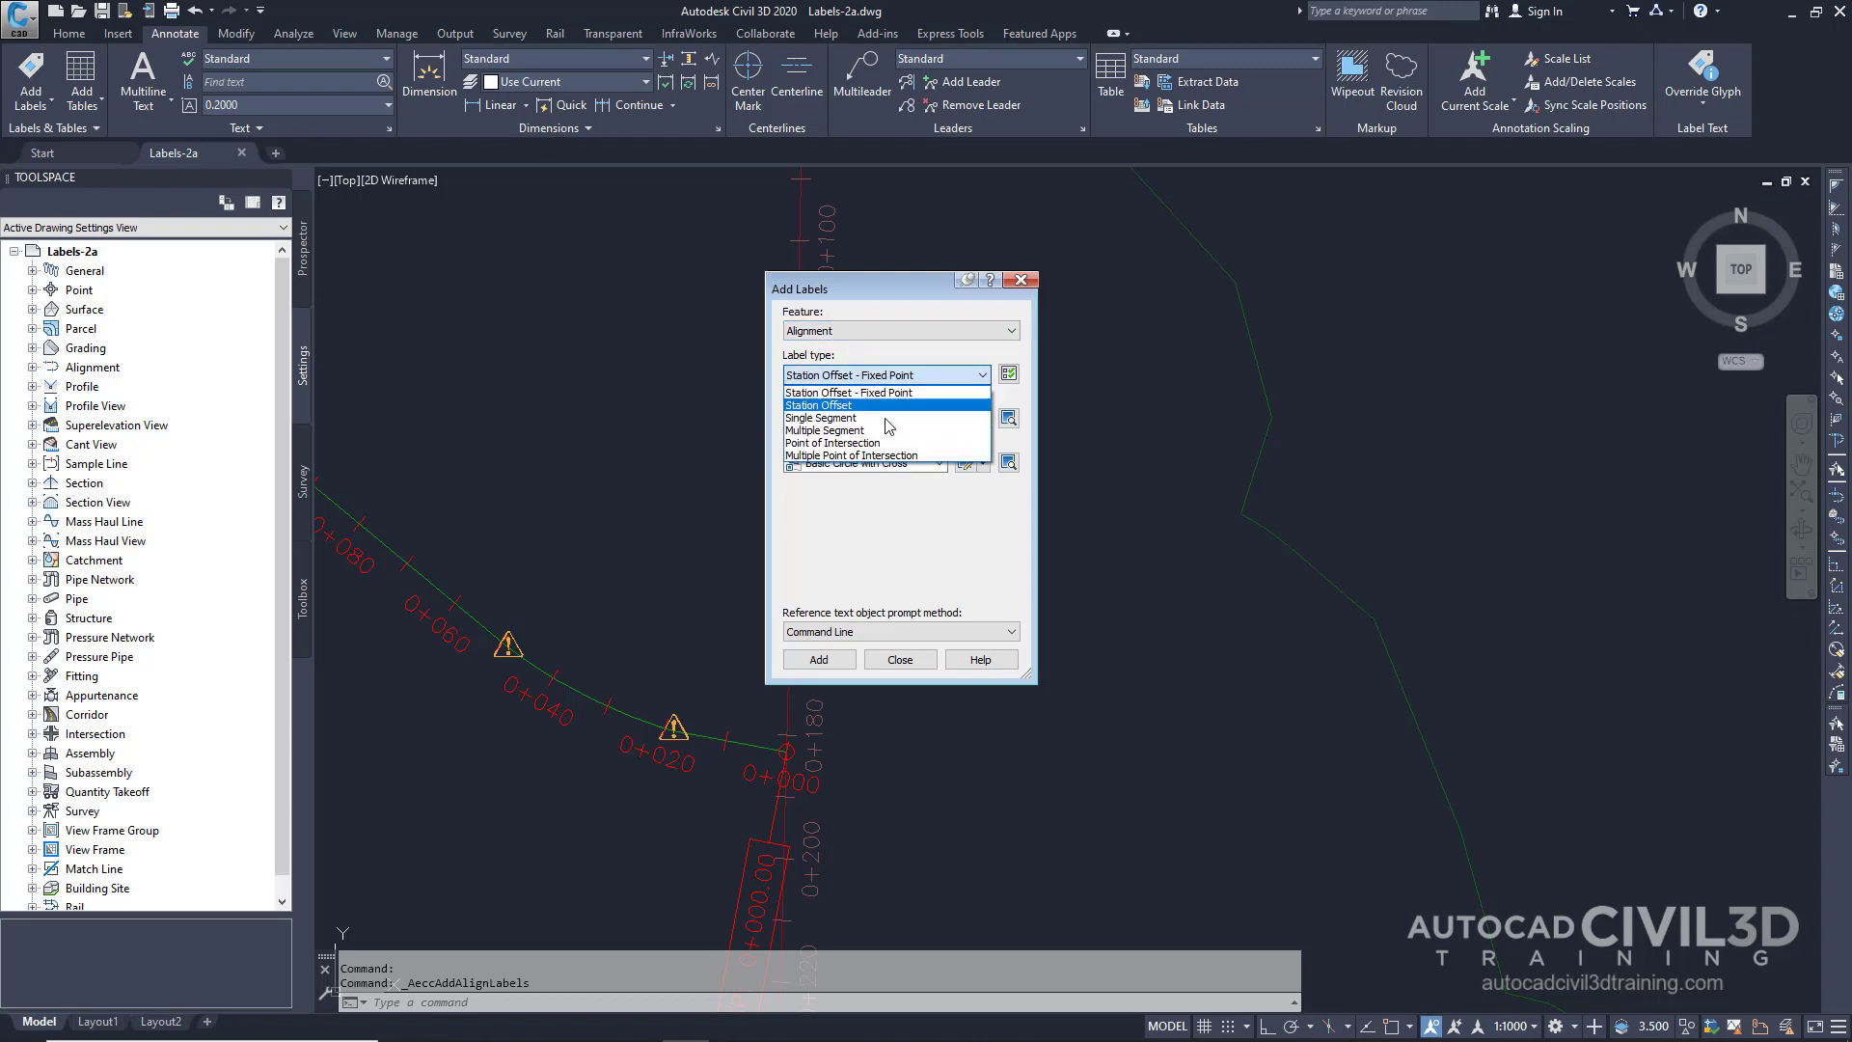
pyautogui.click(853, 430)
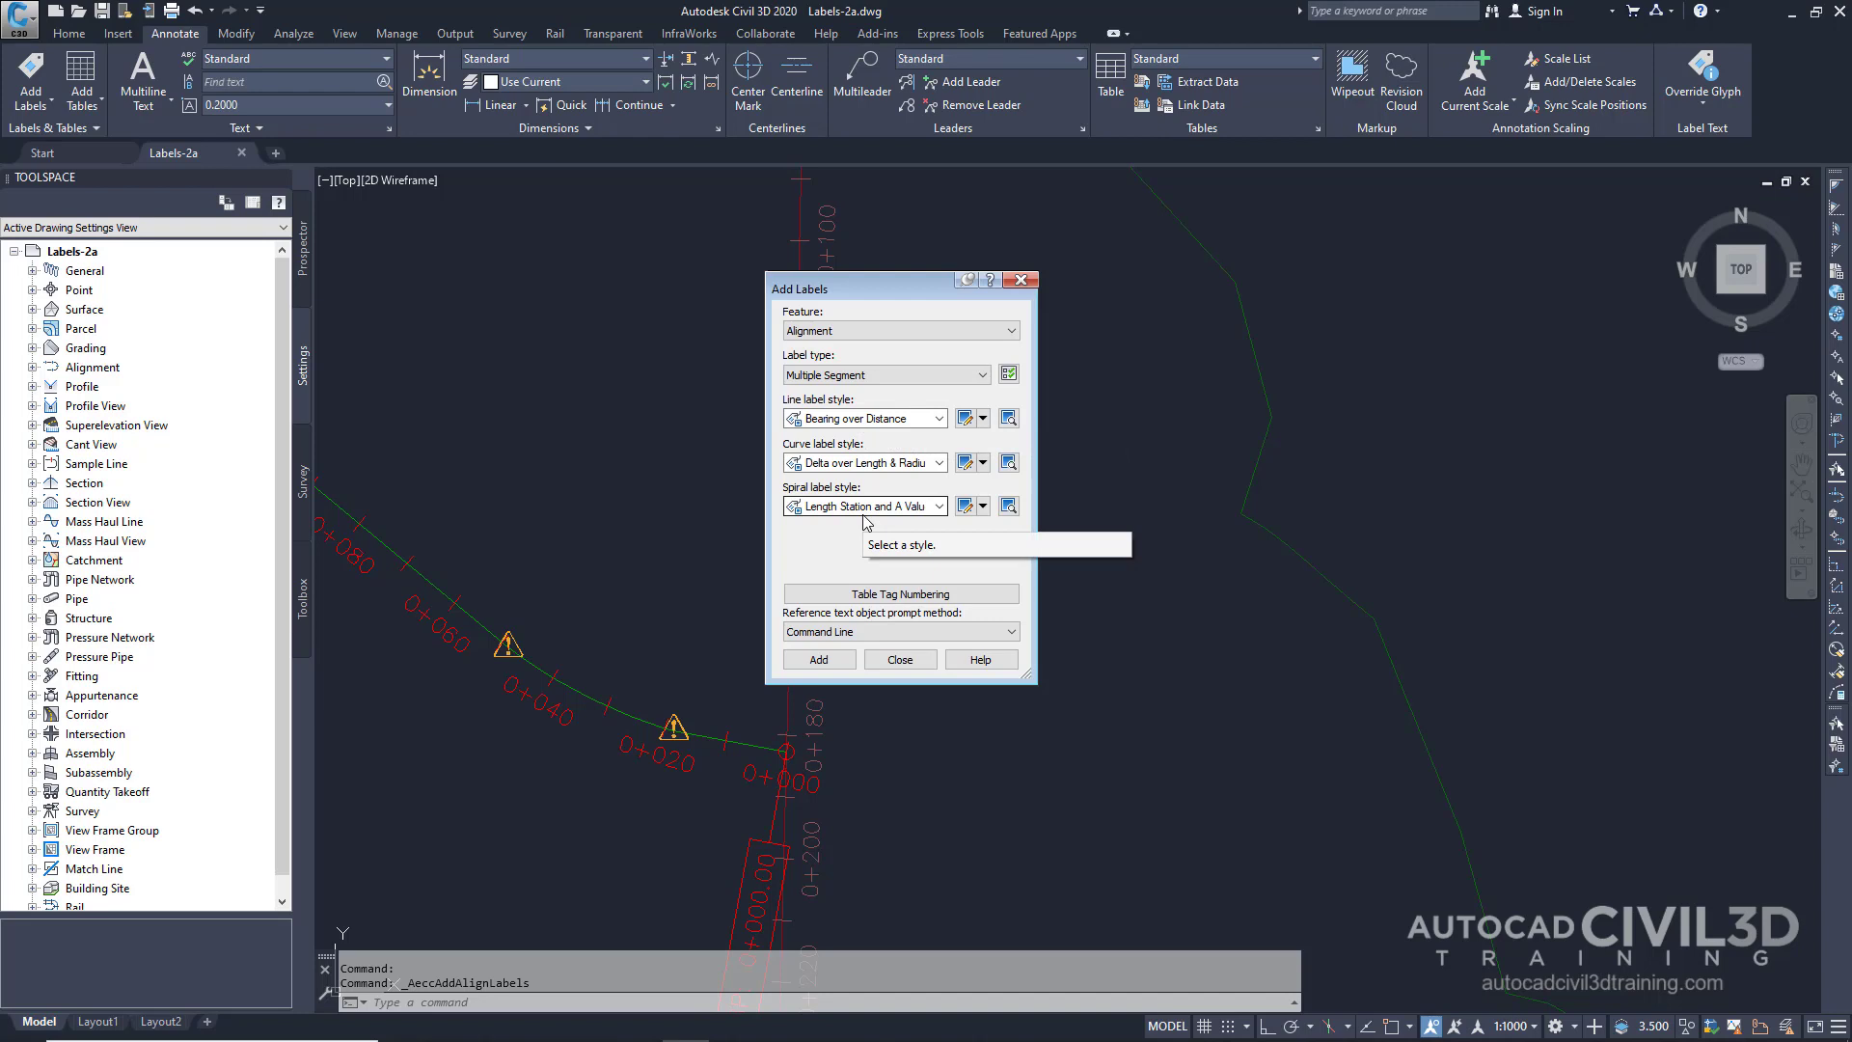
pyautogui.click(846, 661)
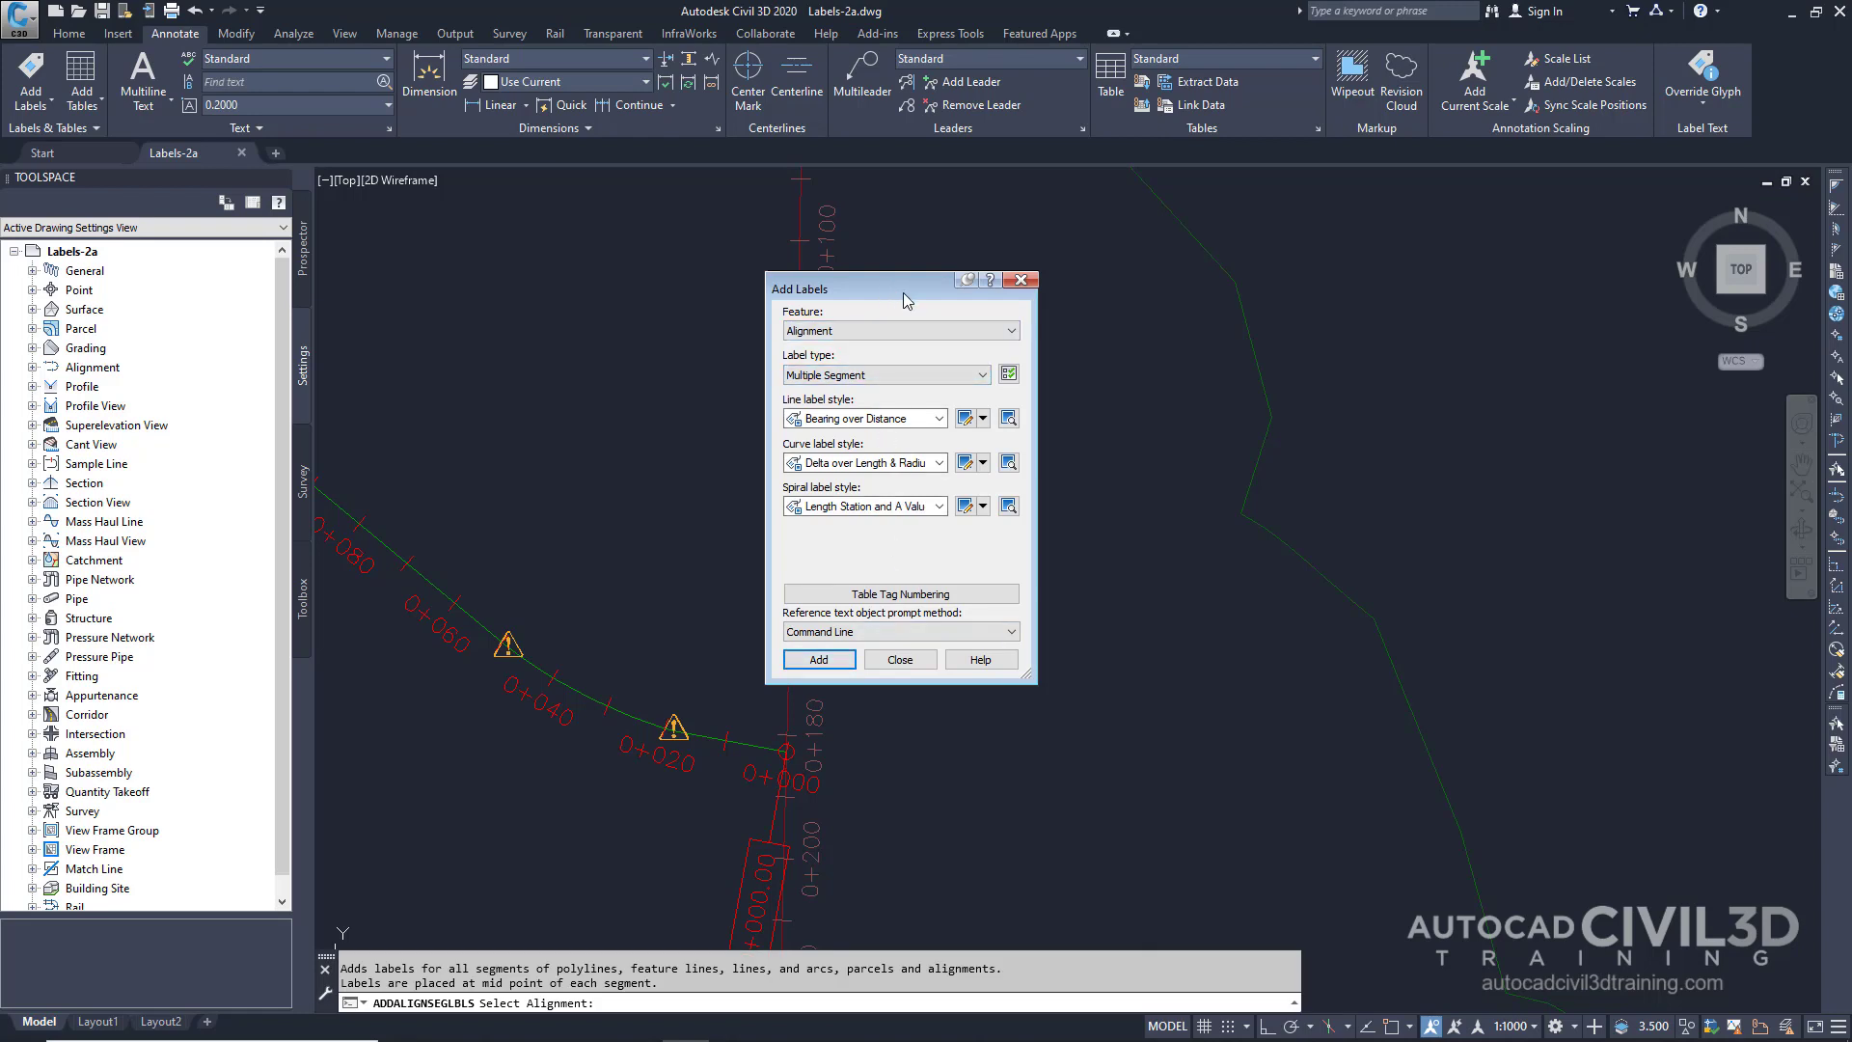
# Label every West Street segment with its bearing and distance, then end the command.
pyautogui.moveTo(883, 284); pyautogui.dragTo(1265, 257)
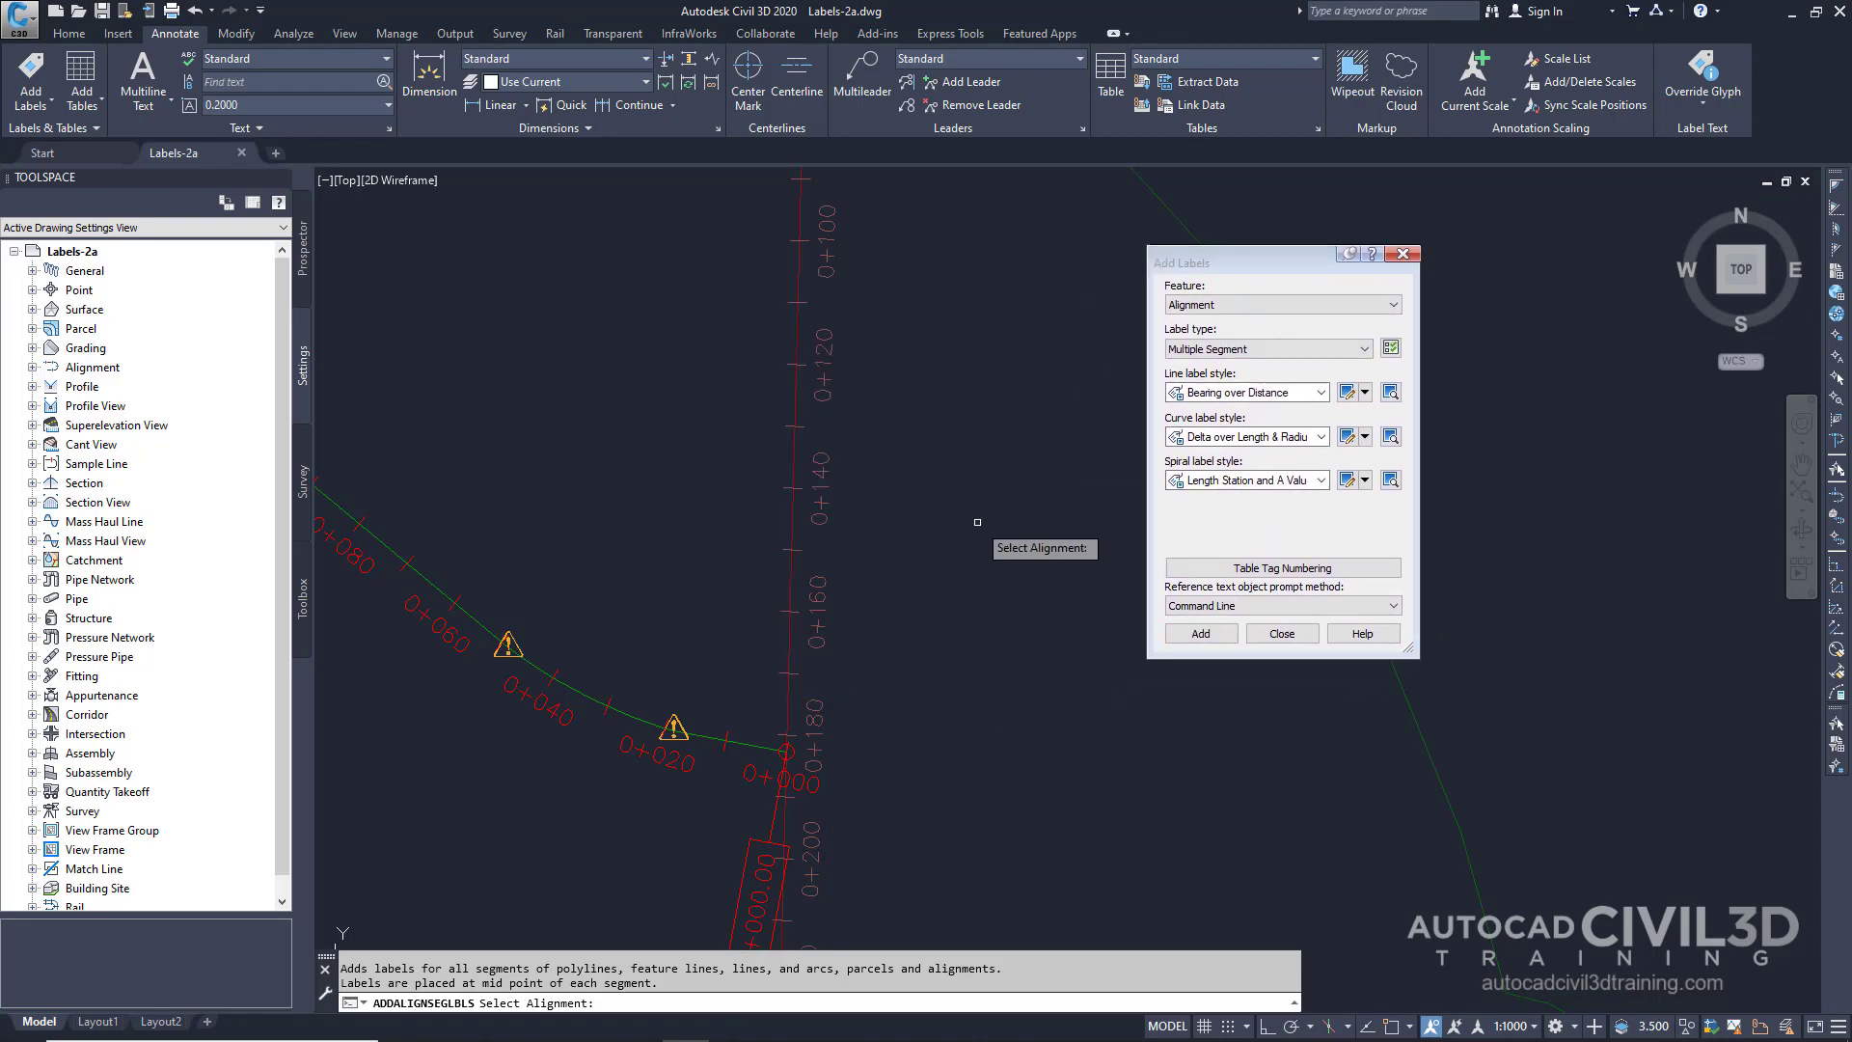
pyautogui.scroll(-10, 982, 523)
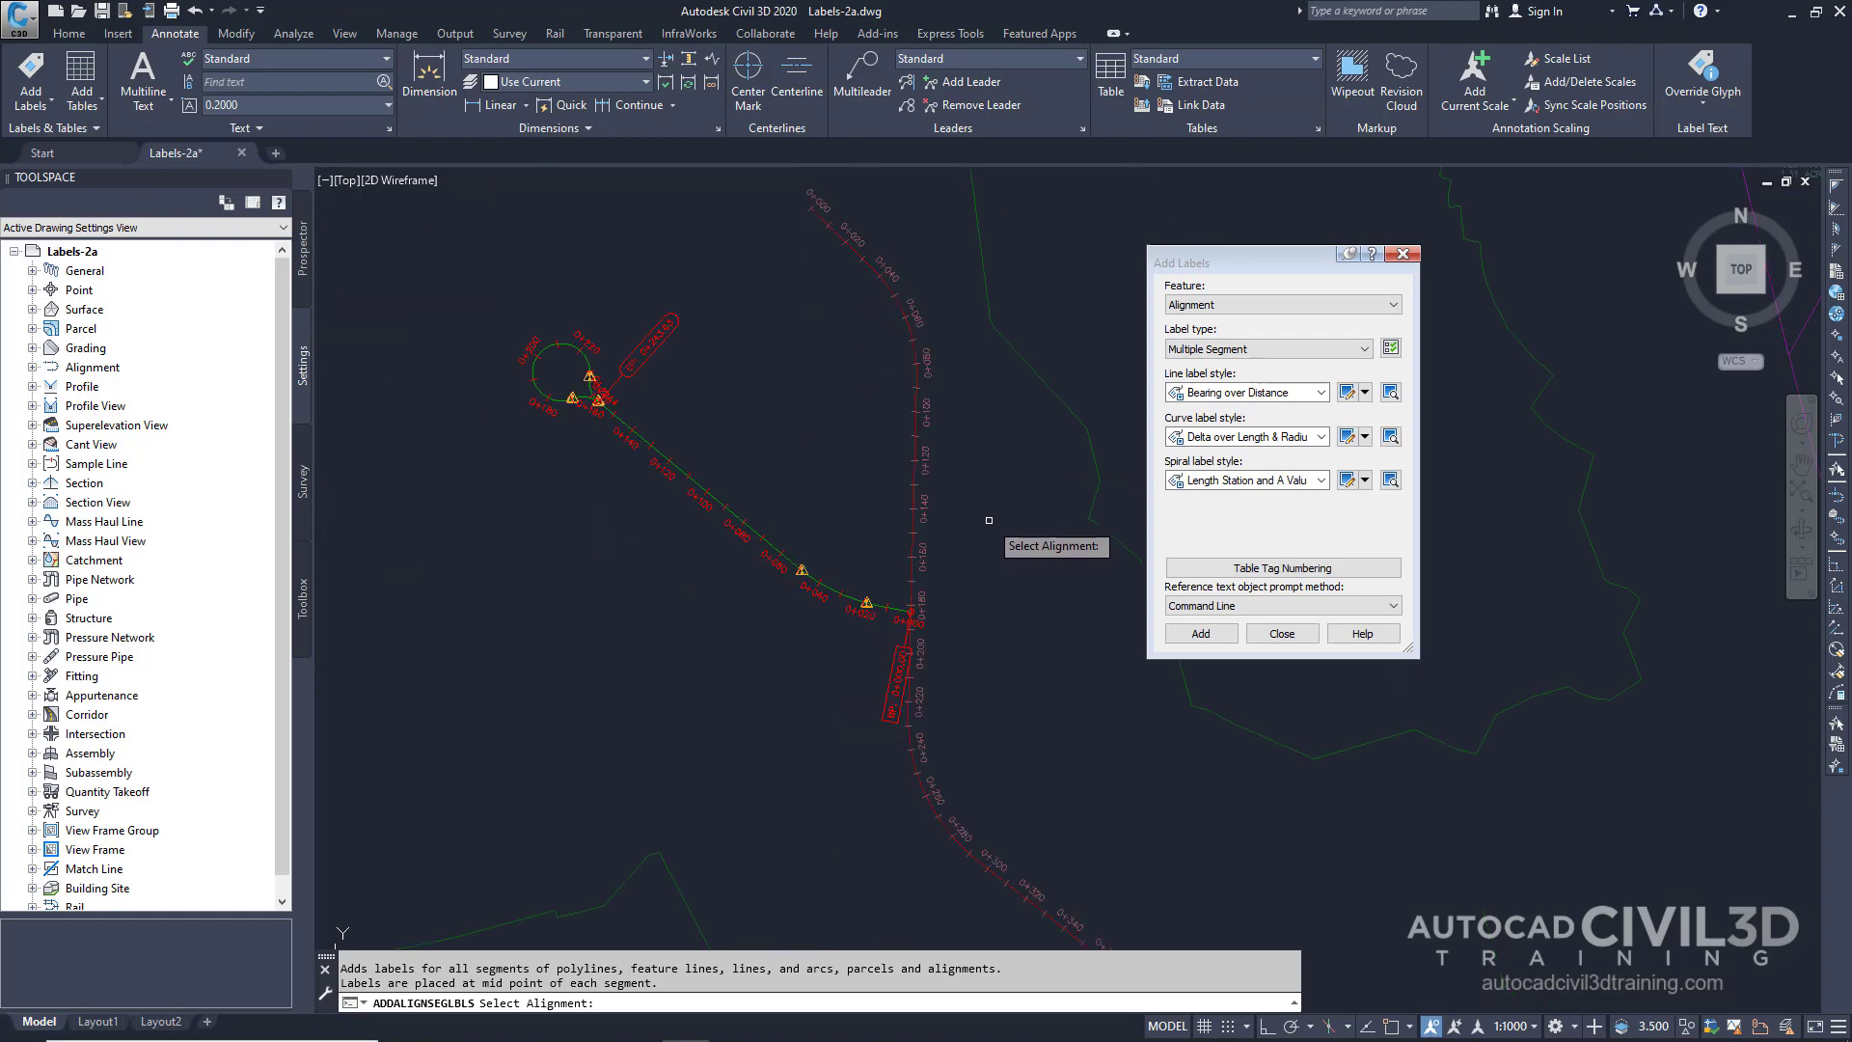
pyautogui.moveTo(873, 513); pyautogui.dragTo(910, 503, button='middle')
pyautogui.scroll(4, 847, 589)
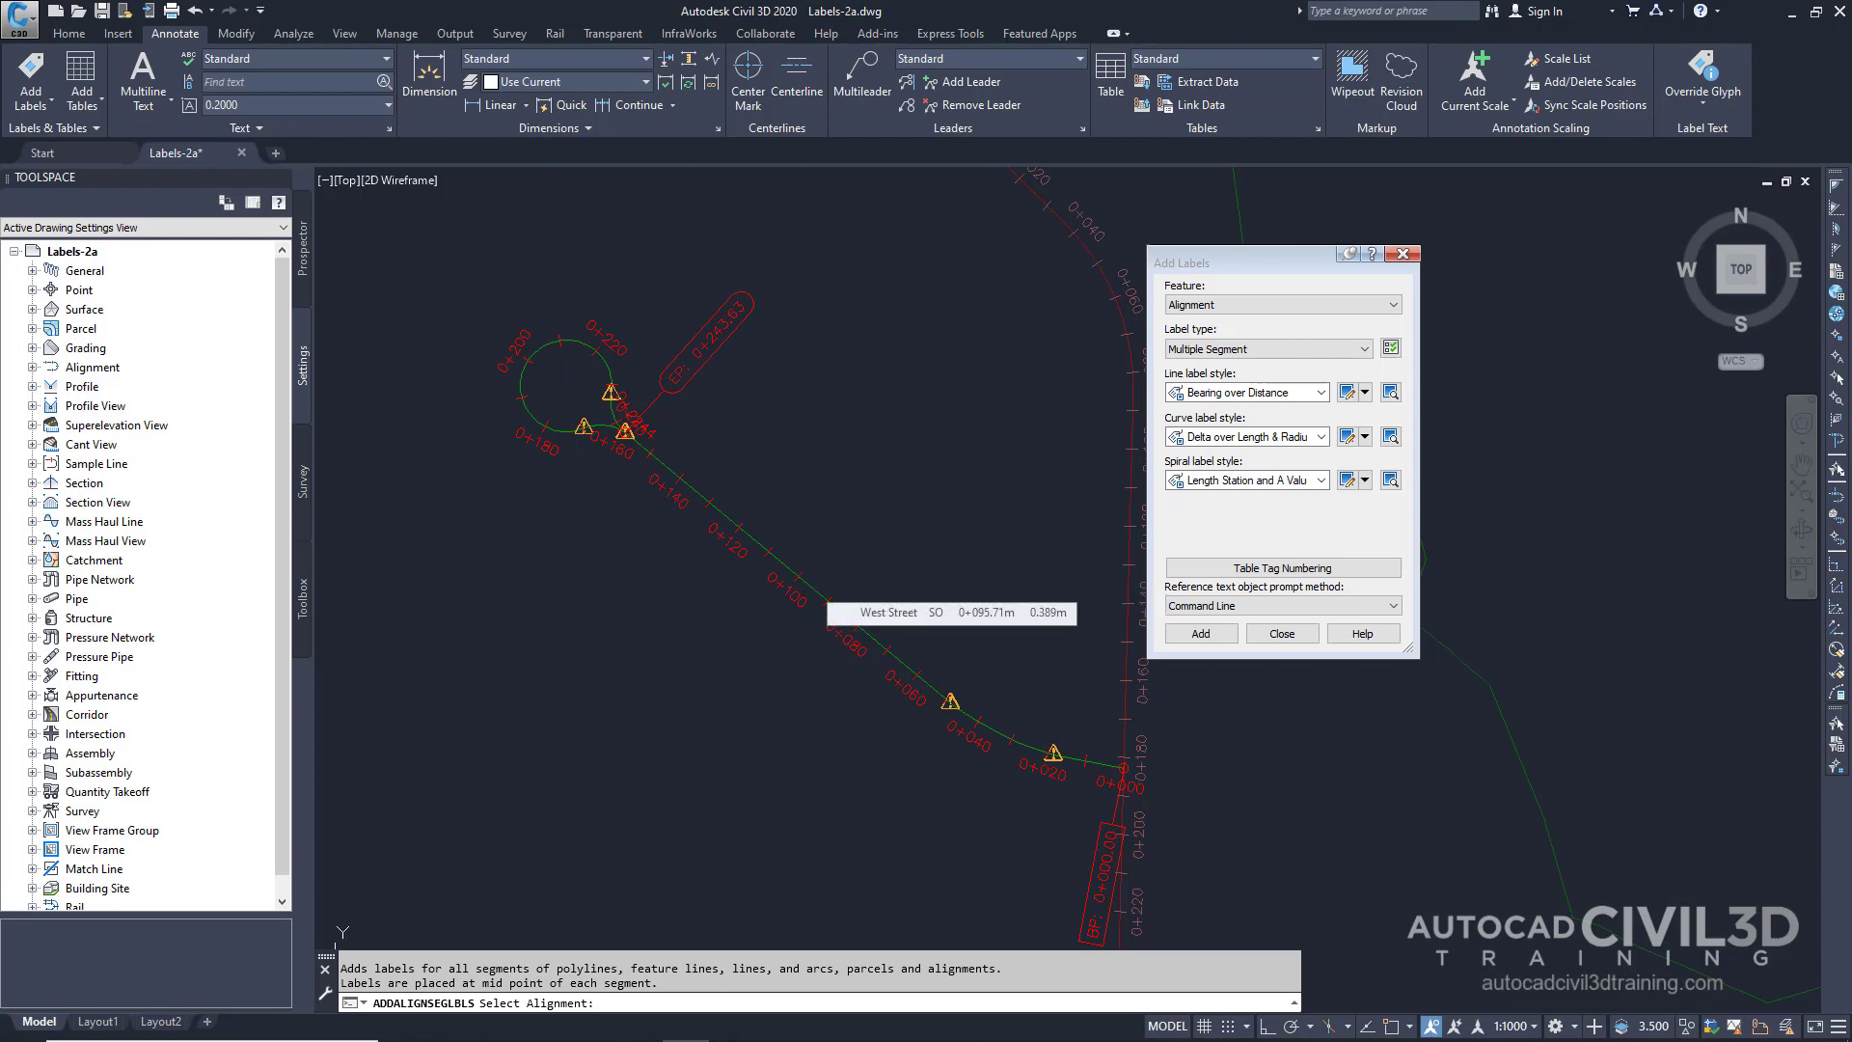
pyautogui.click(819, 598)
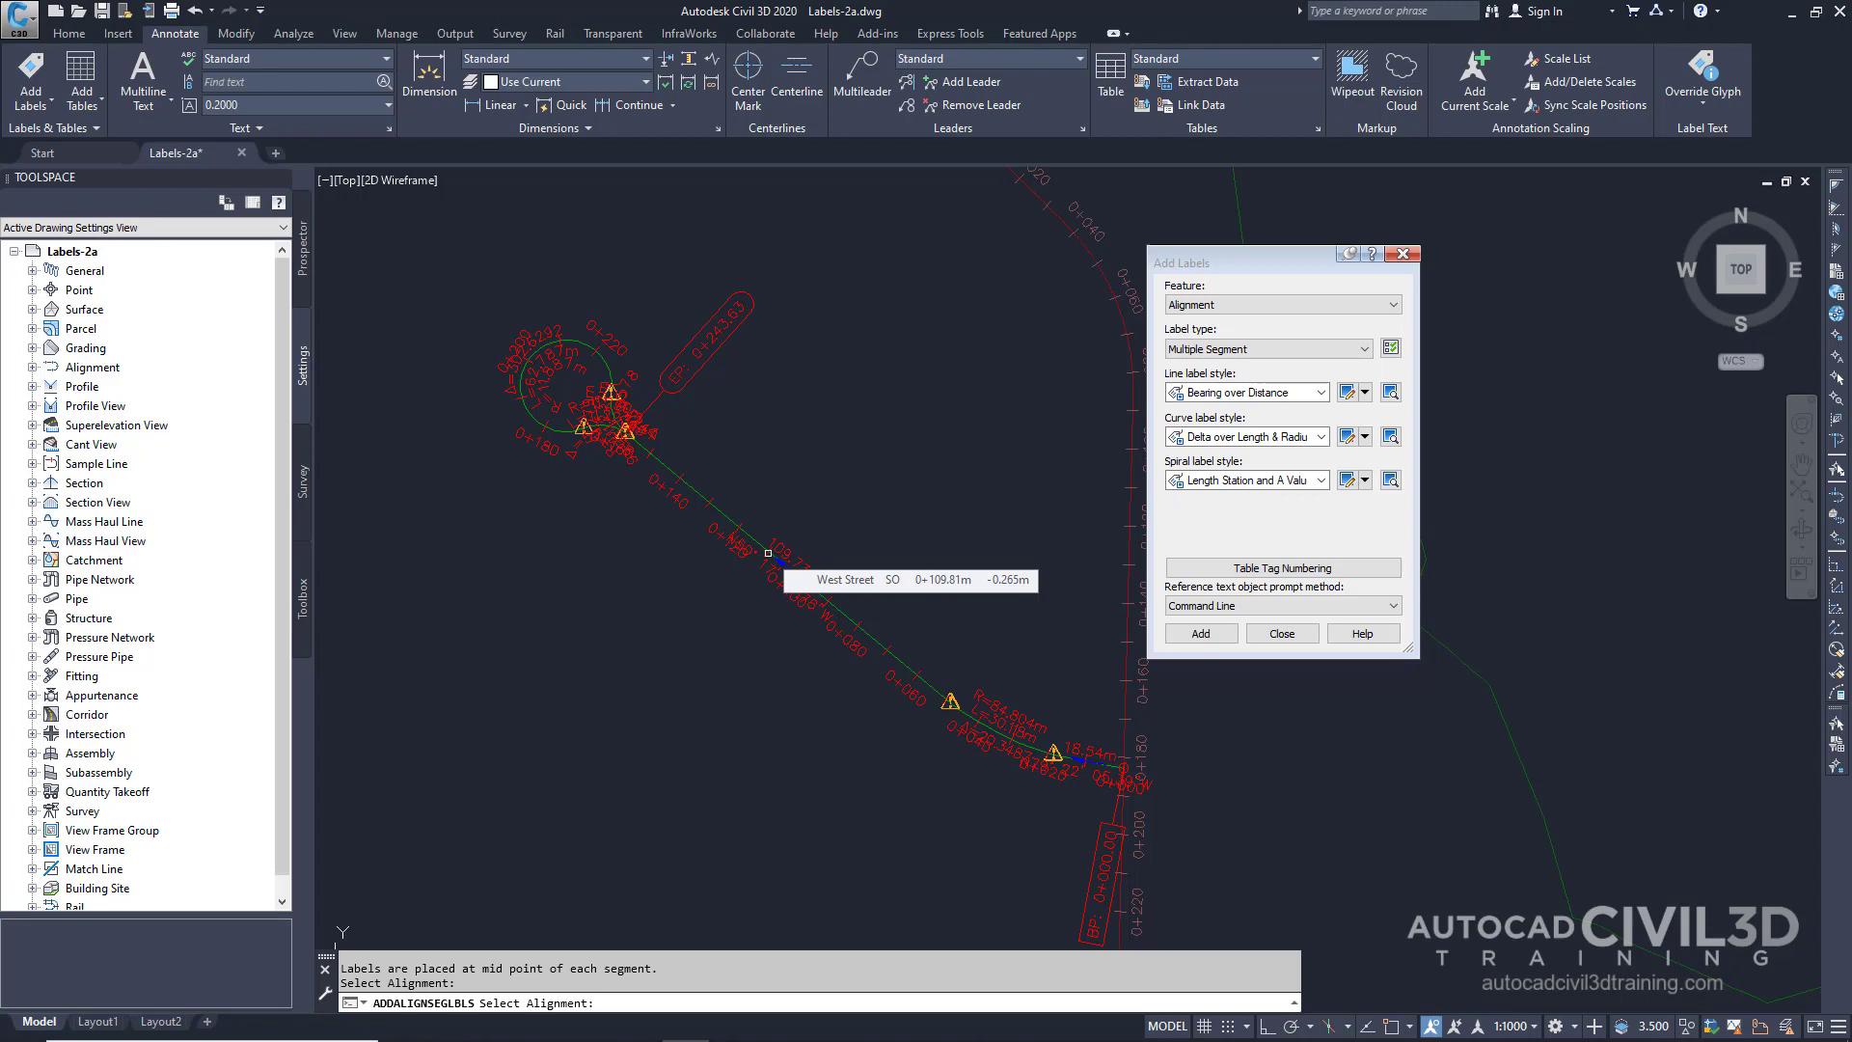
pyautogui.press('Return')
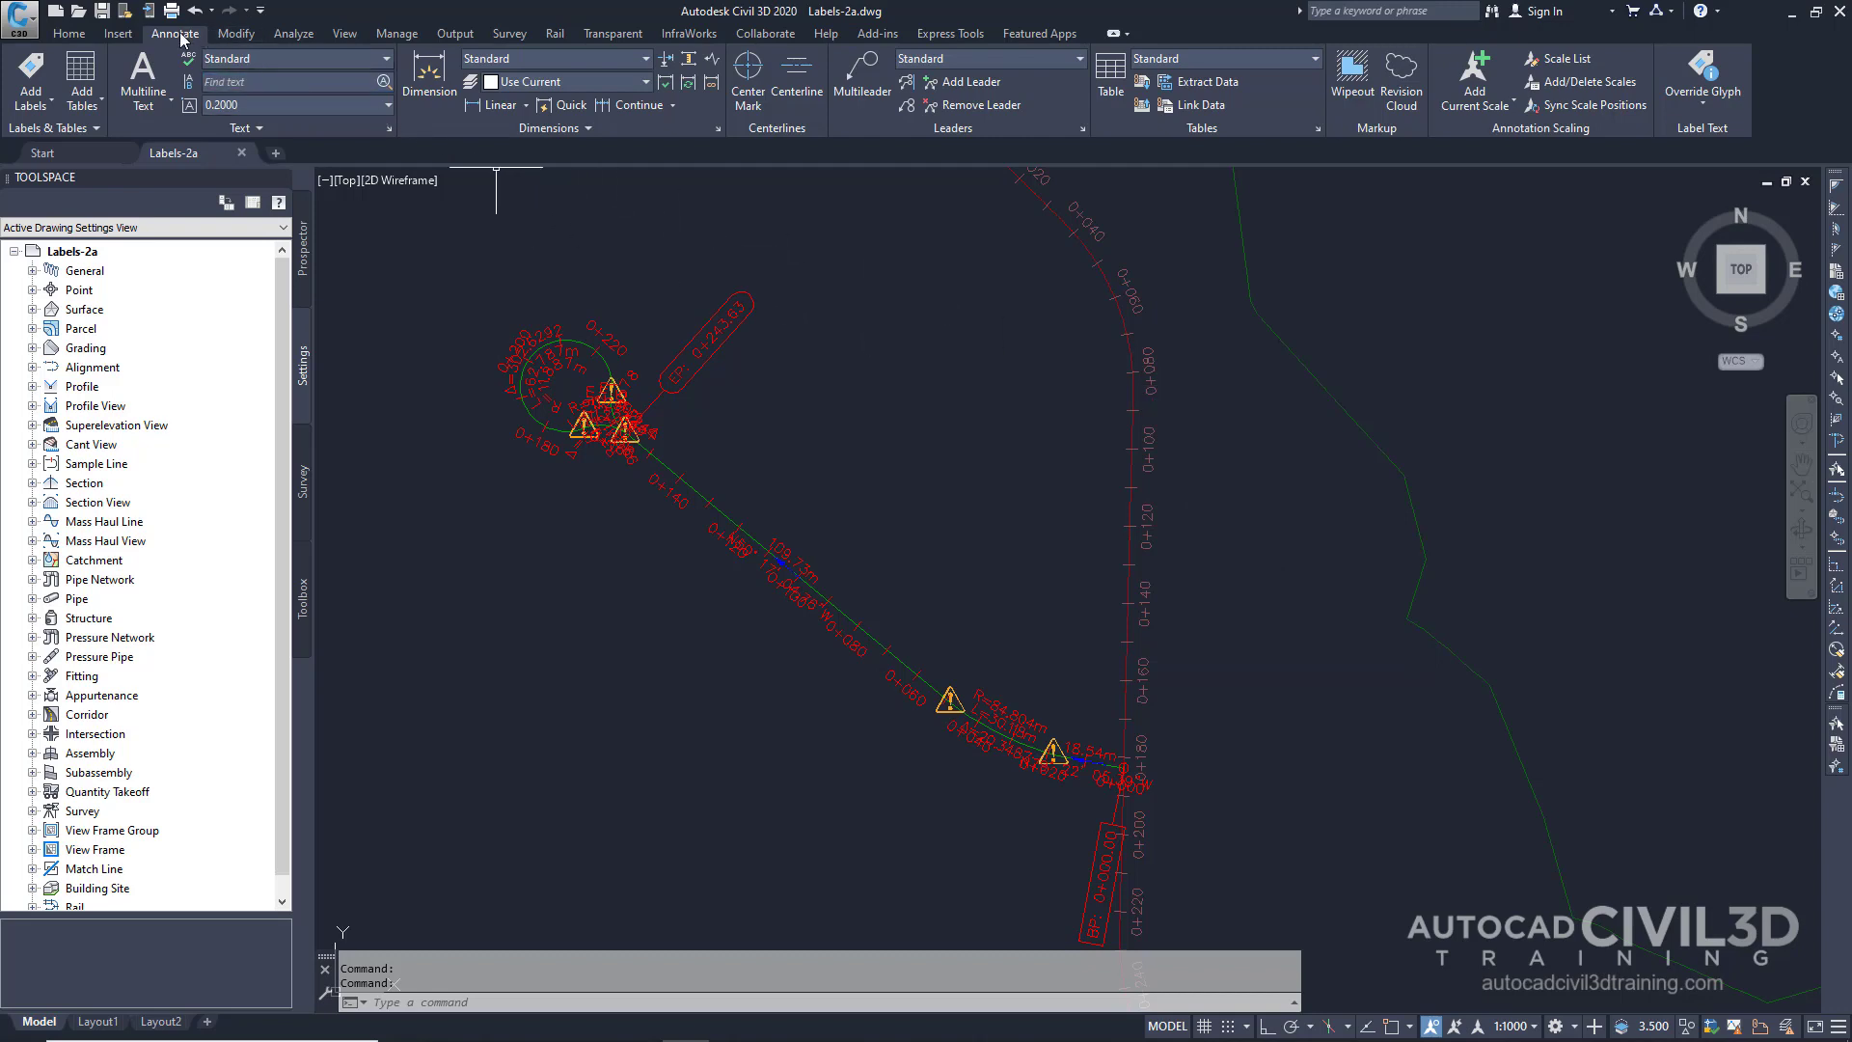
# Reopen Add Labels with Alignment, Single Segment and Alignment Name style, and start placing labels.
pyautogui.click(44, 64)
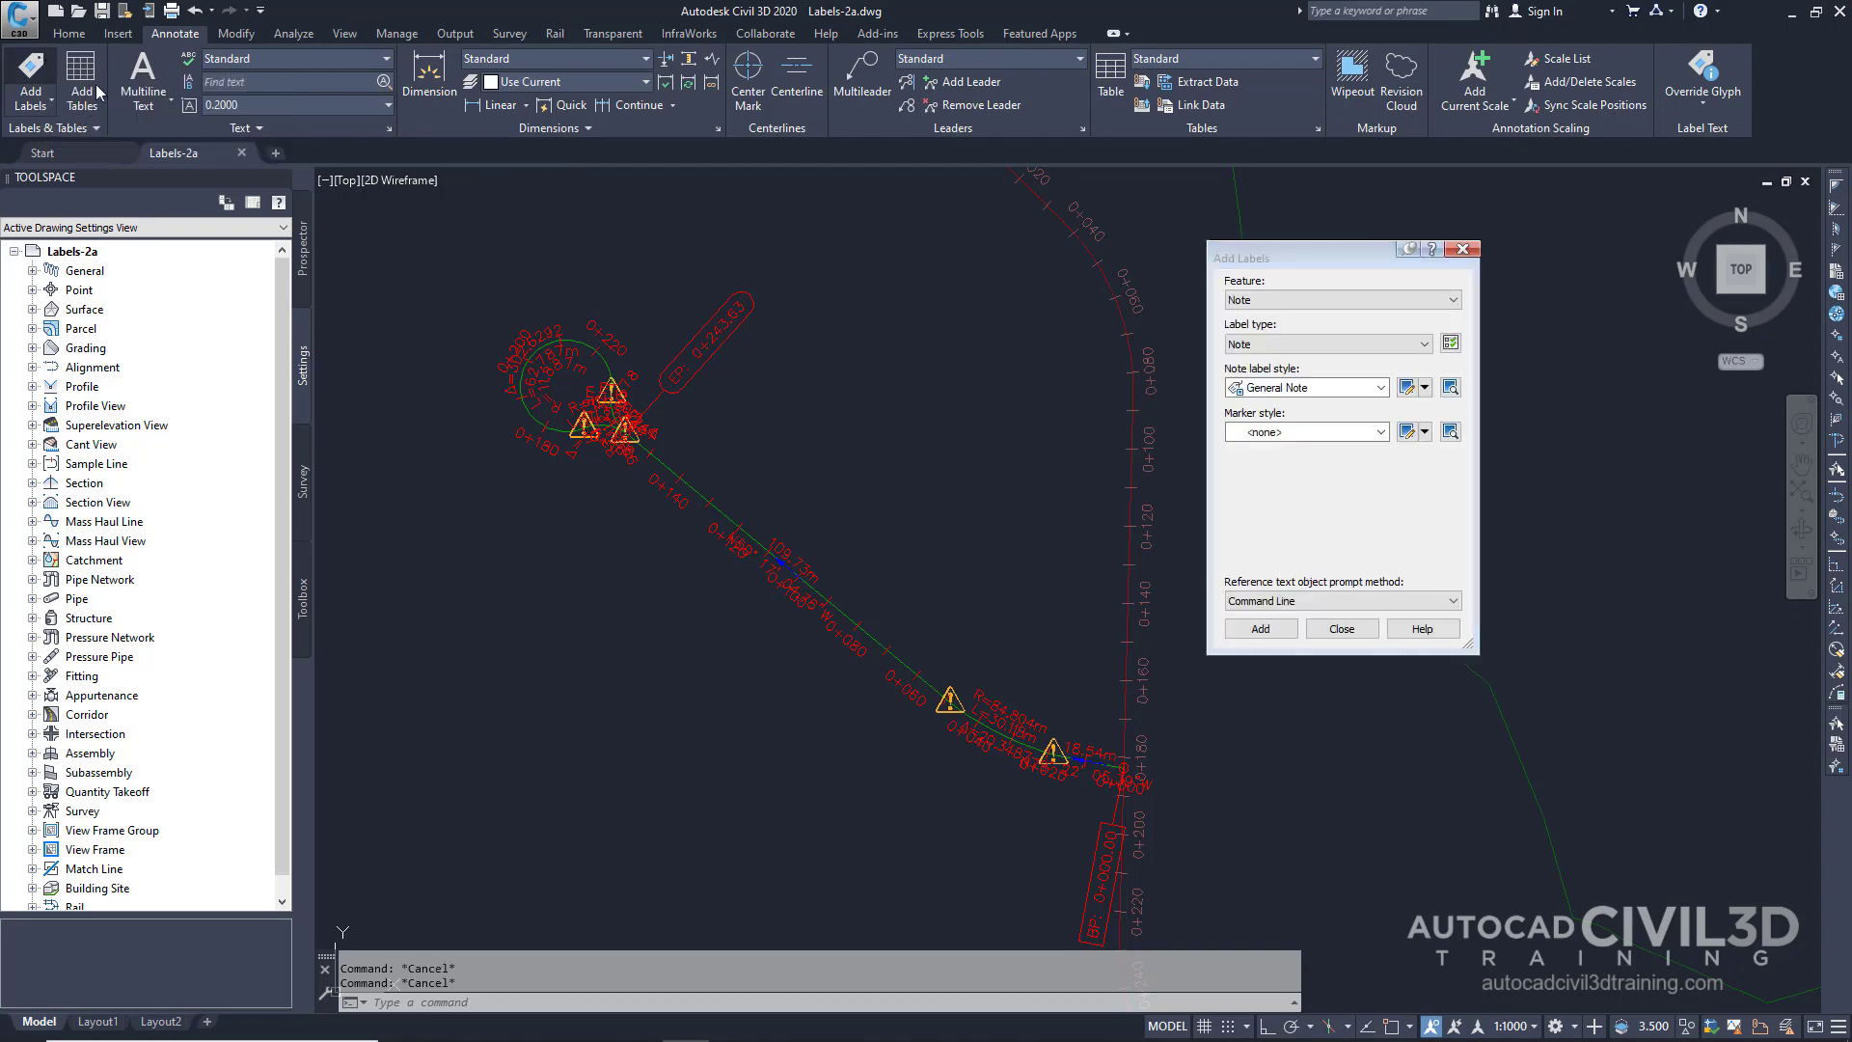
pyautogui.click(1314, 260)
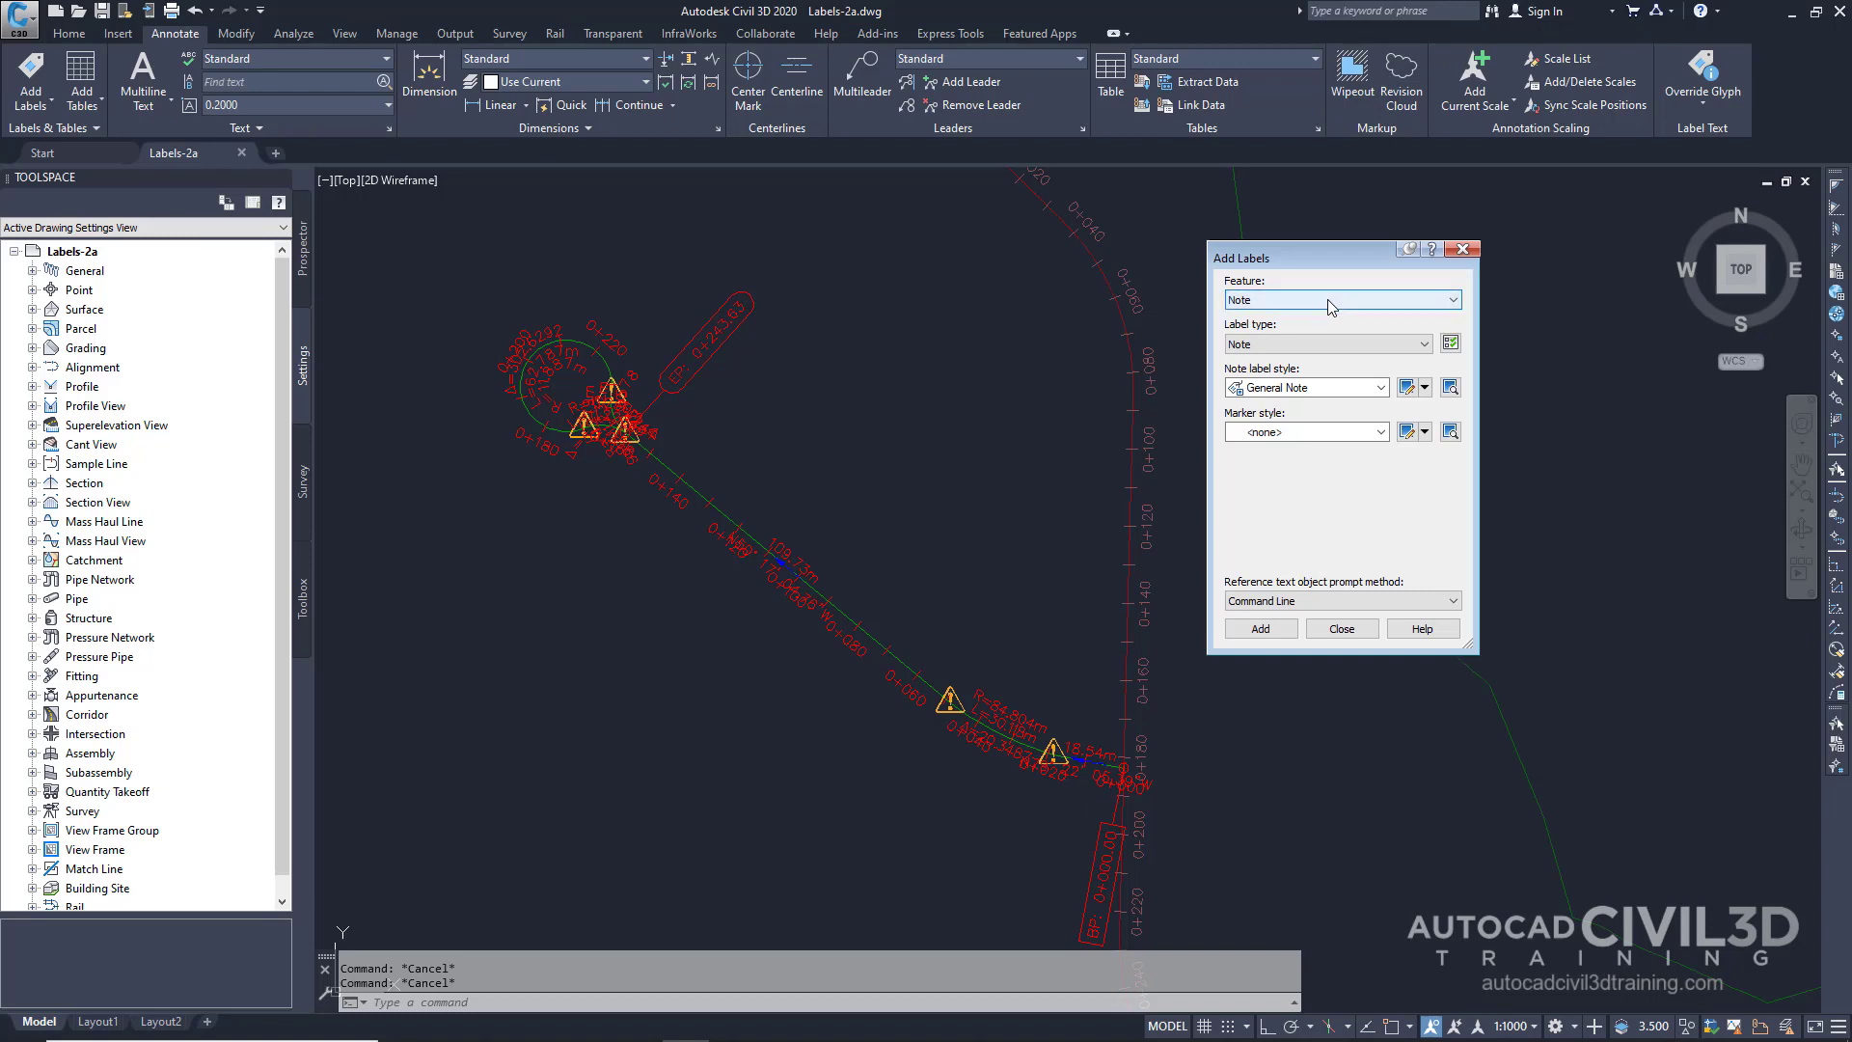
pyautogui.click(1327, 299)
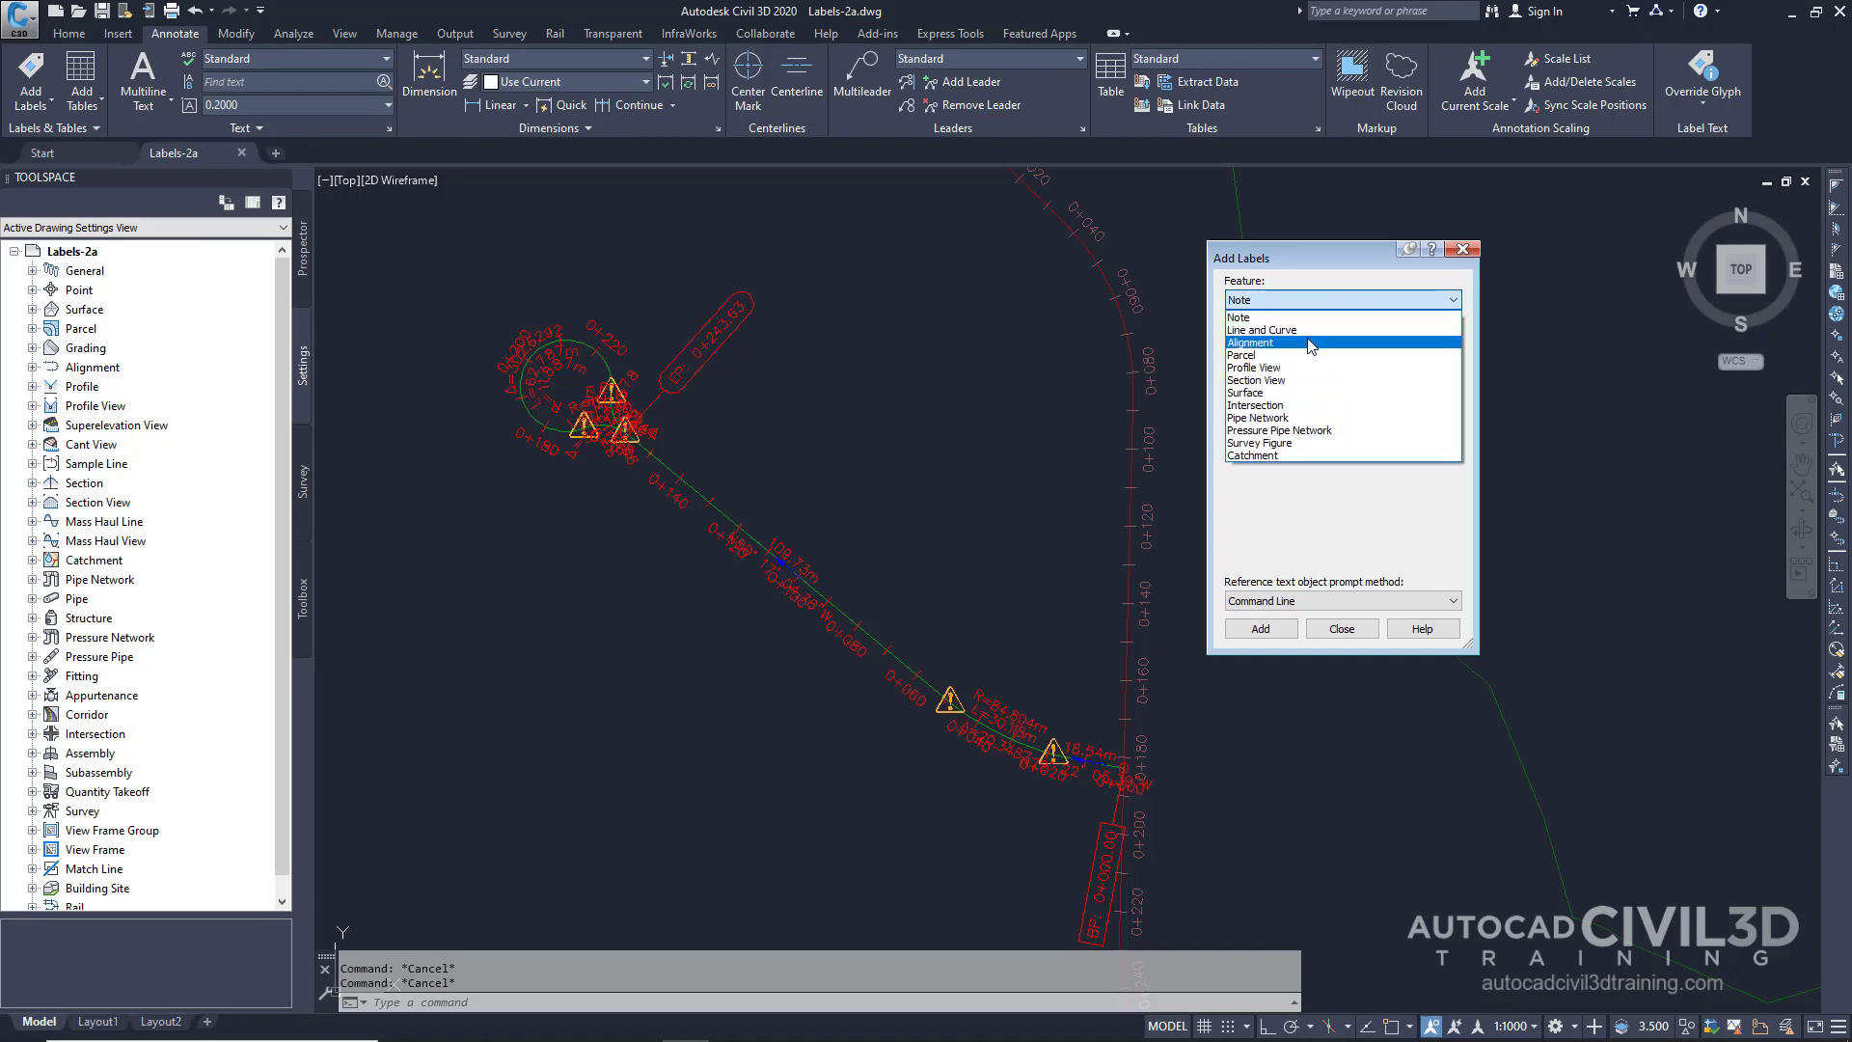
pyautogui.click(1310, 343)
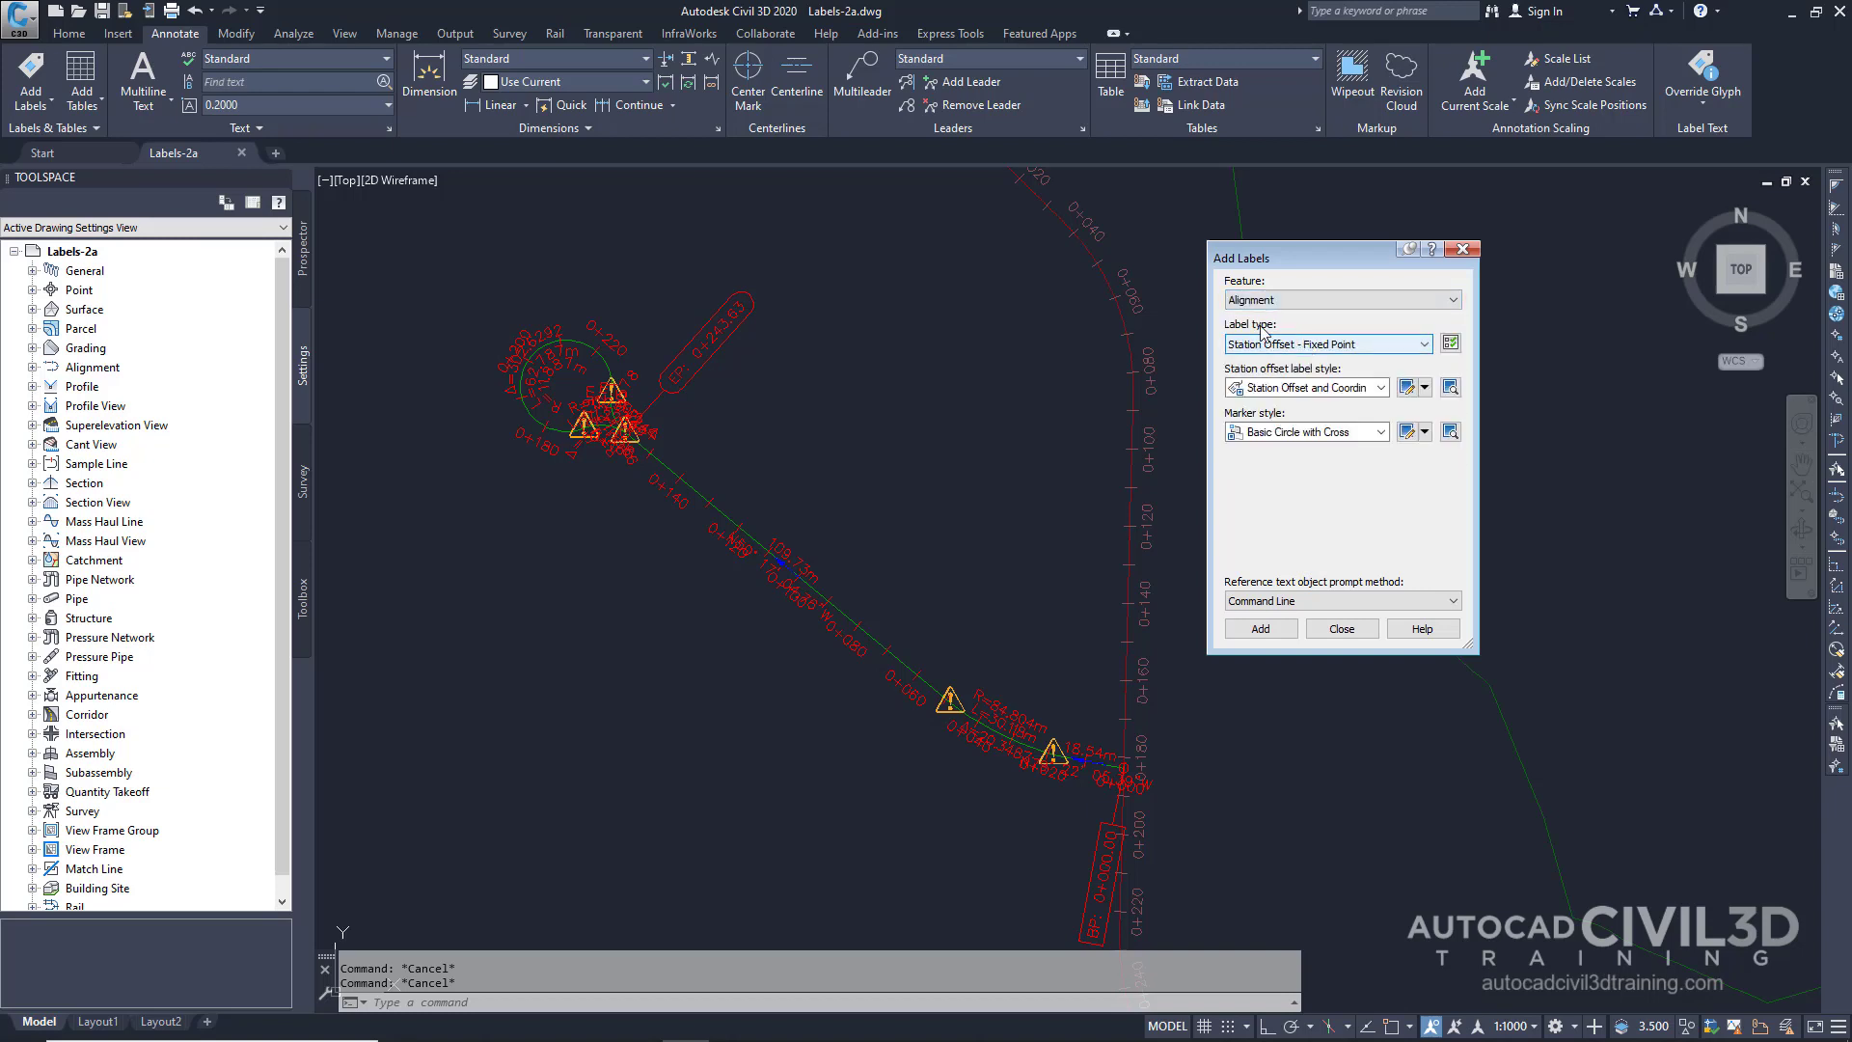
pyautogui.click(1366, 345)
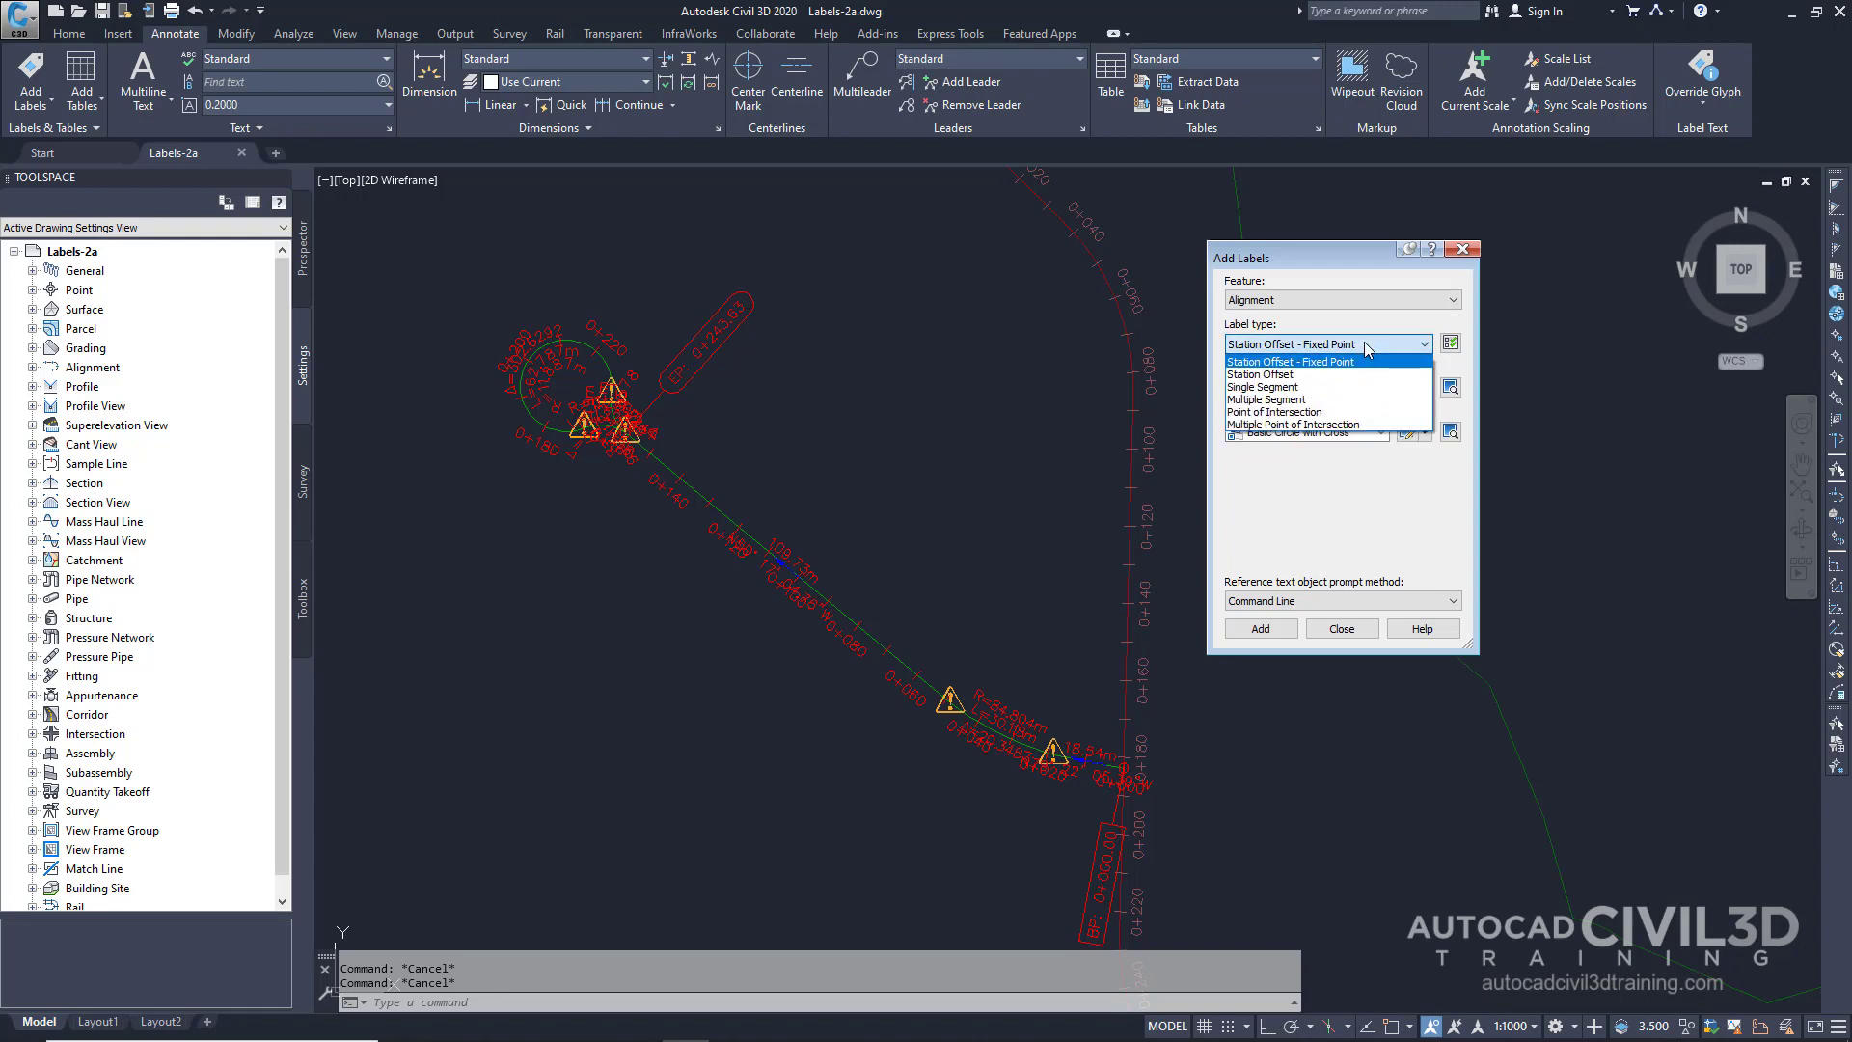
pyautogui.click(1321, 388)
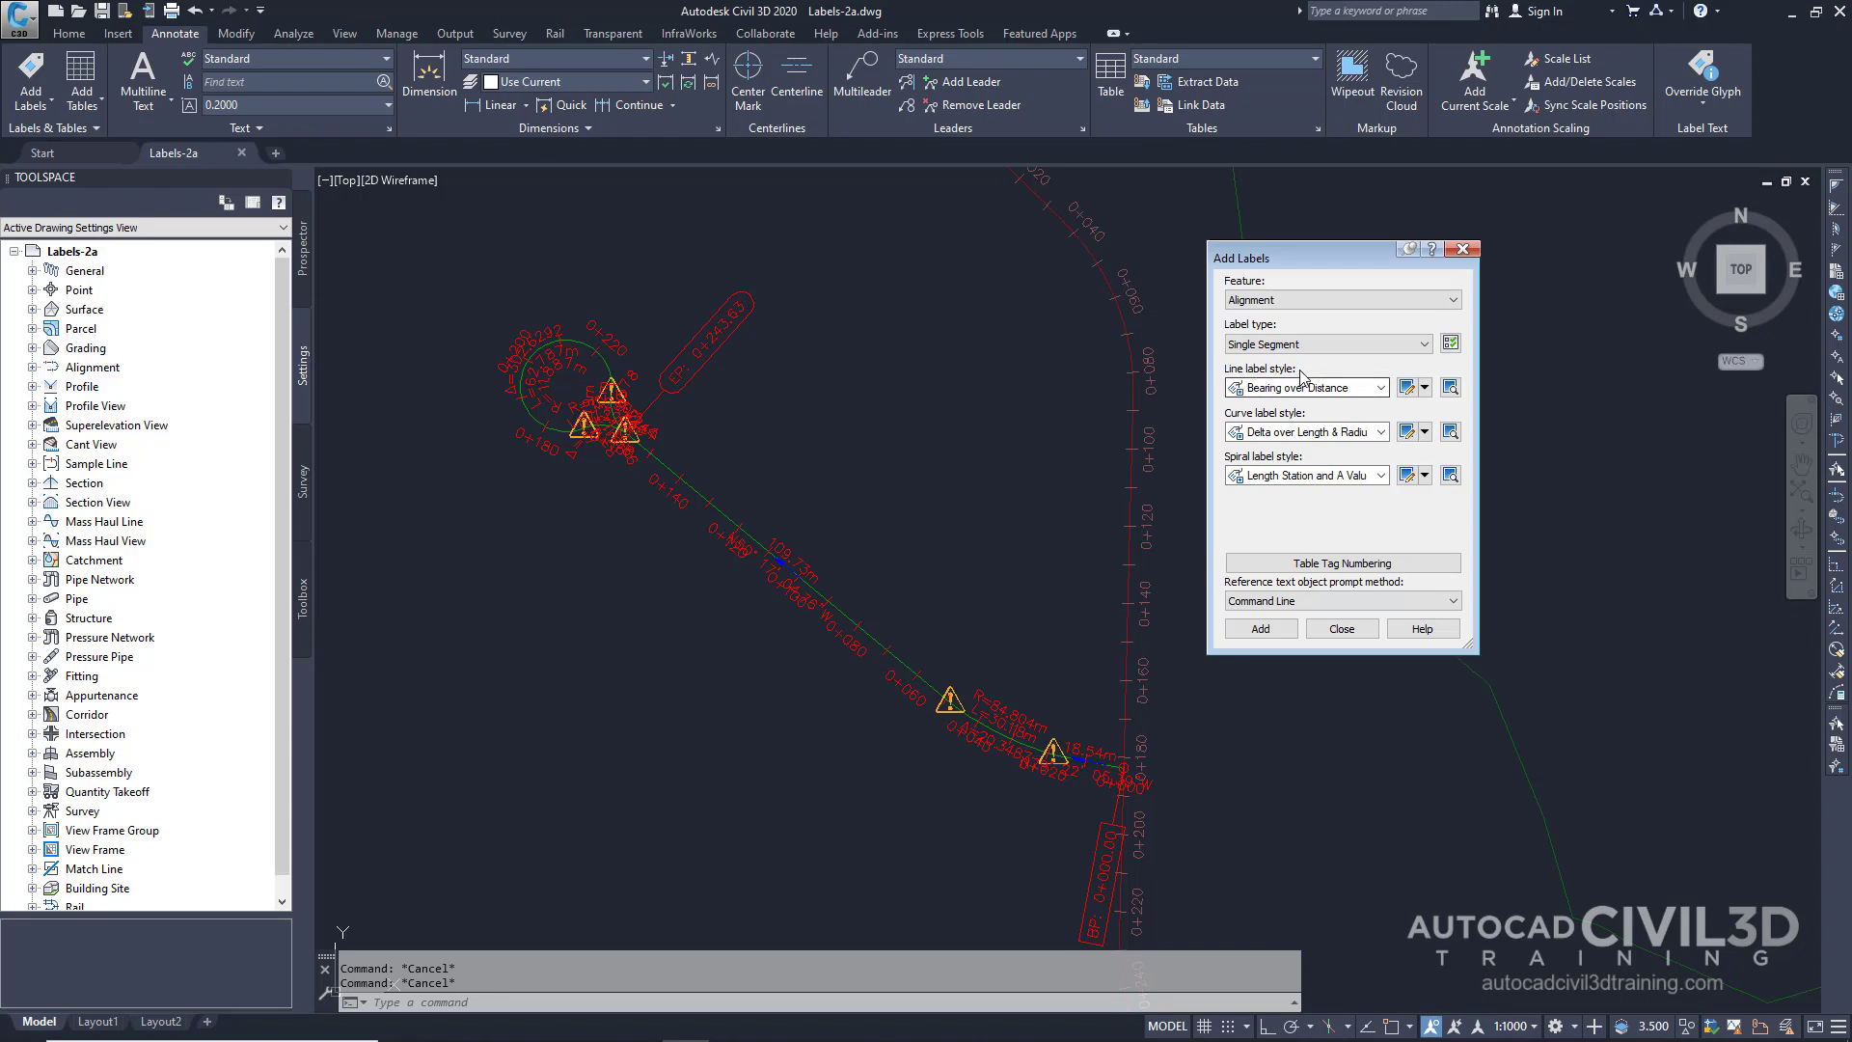
pyautogui.click(1380, 388)
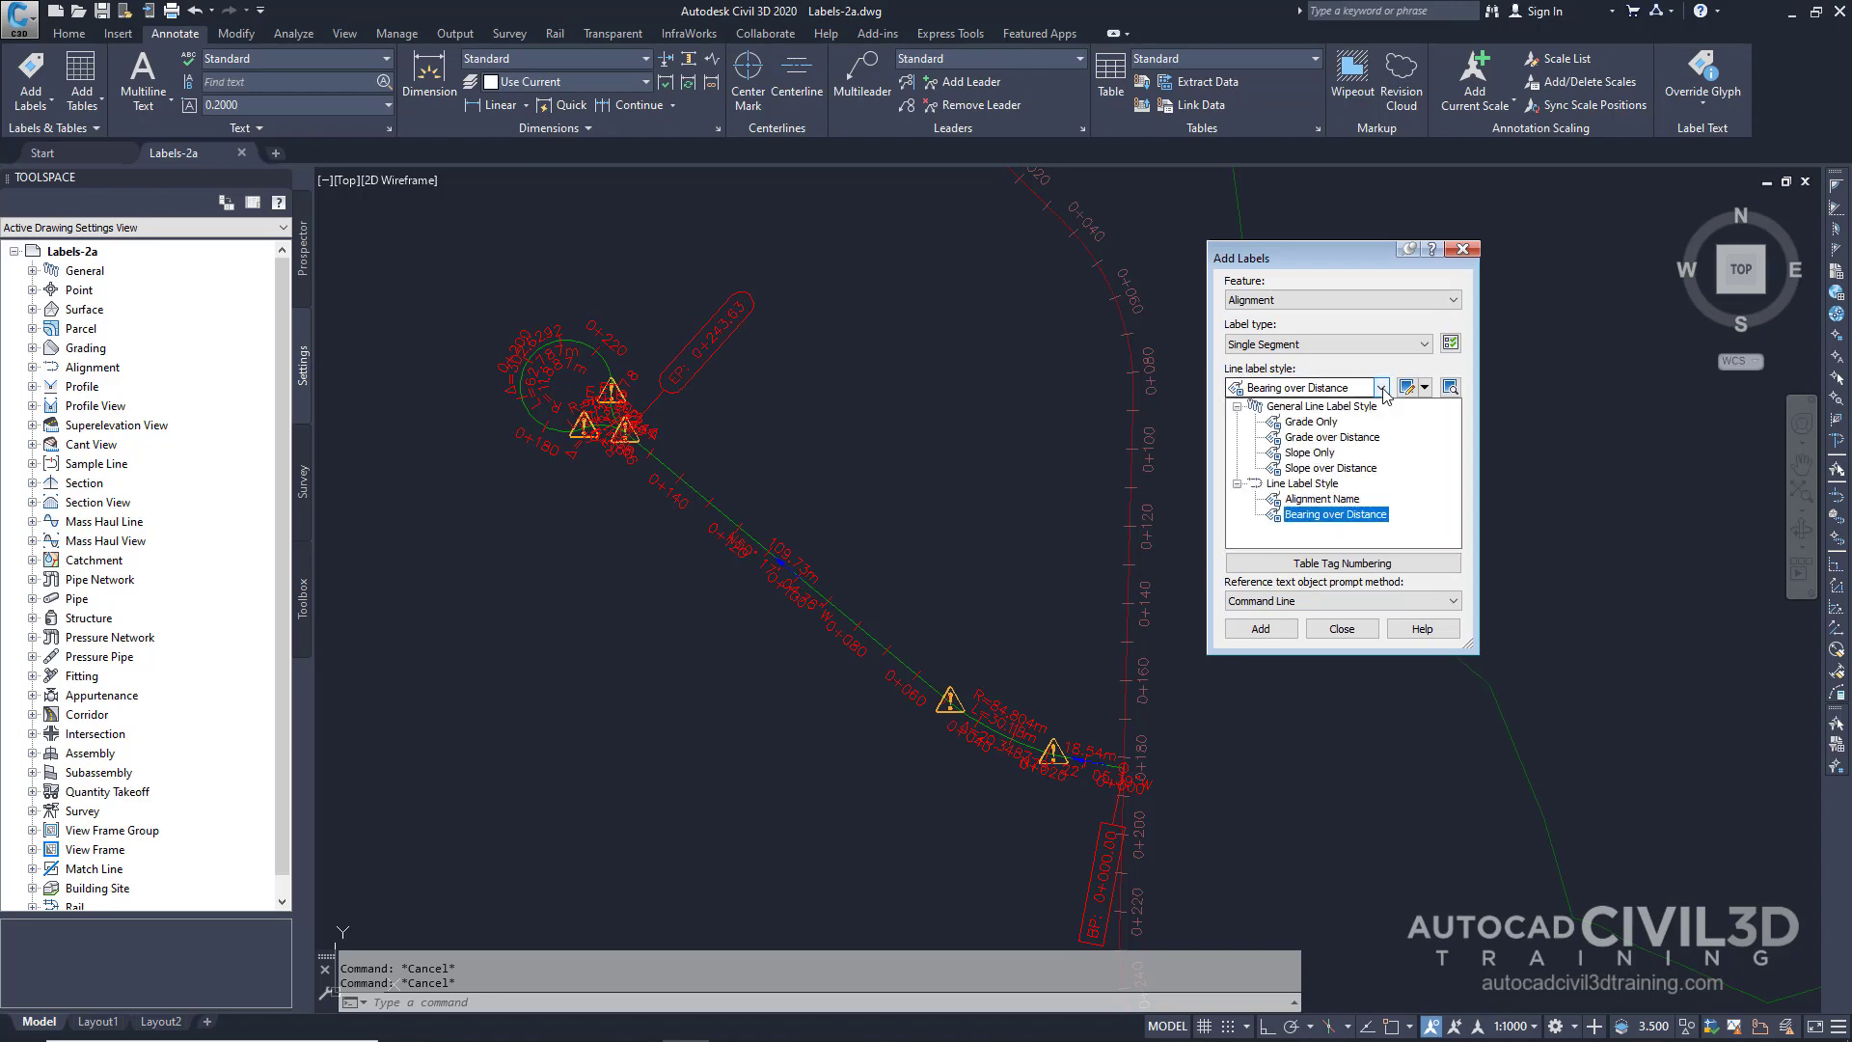
pyautogui.click(1336, 498)
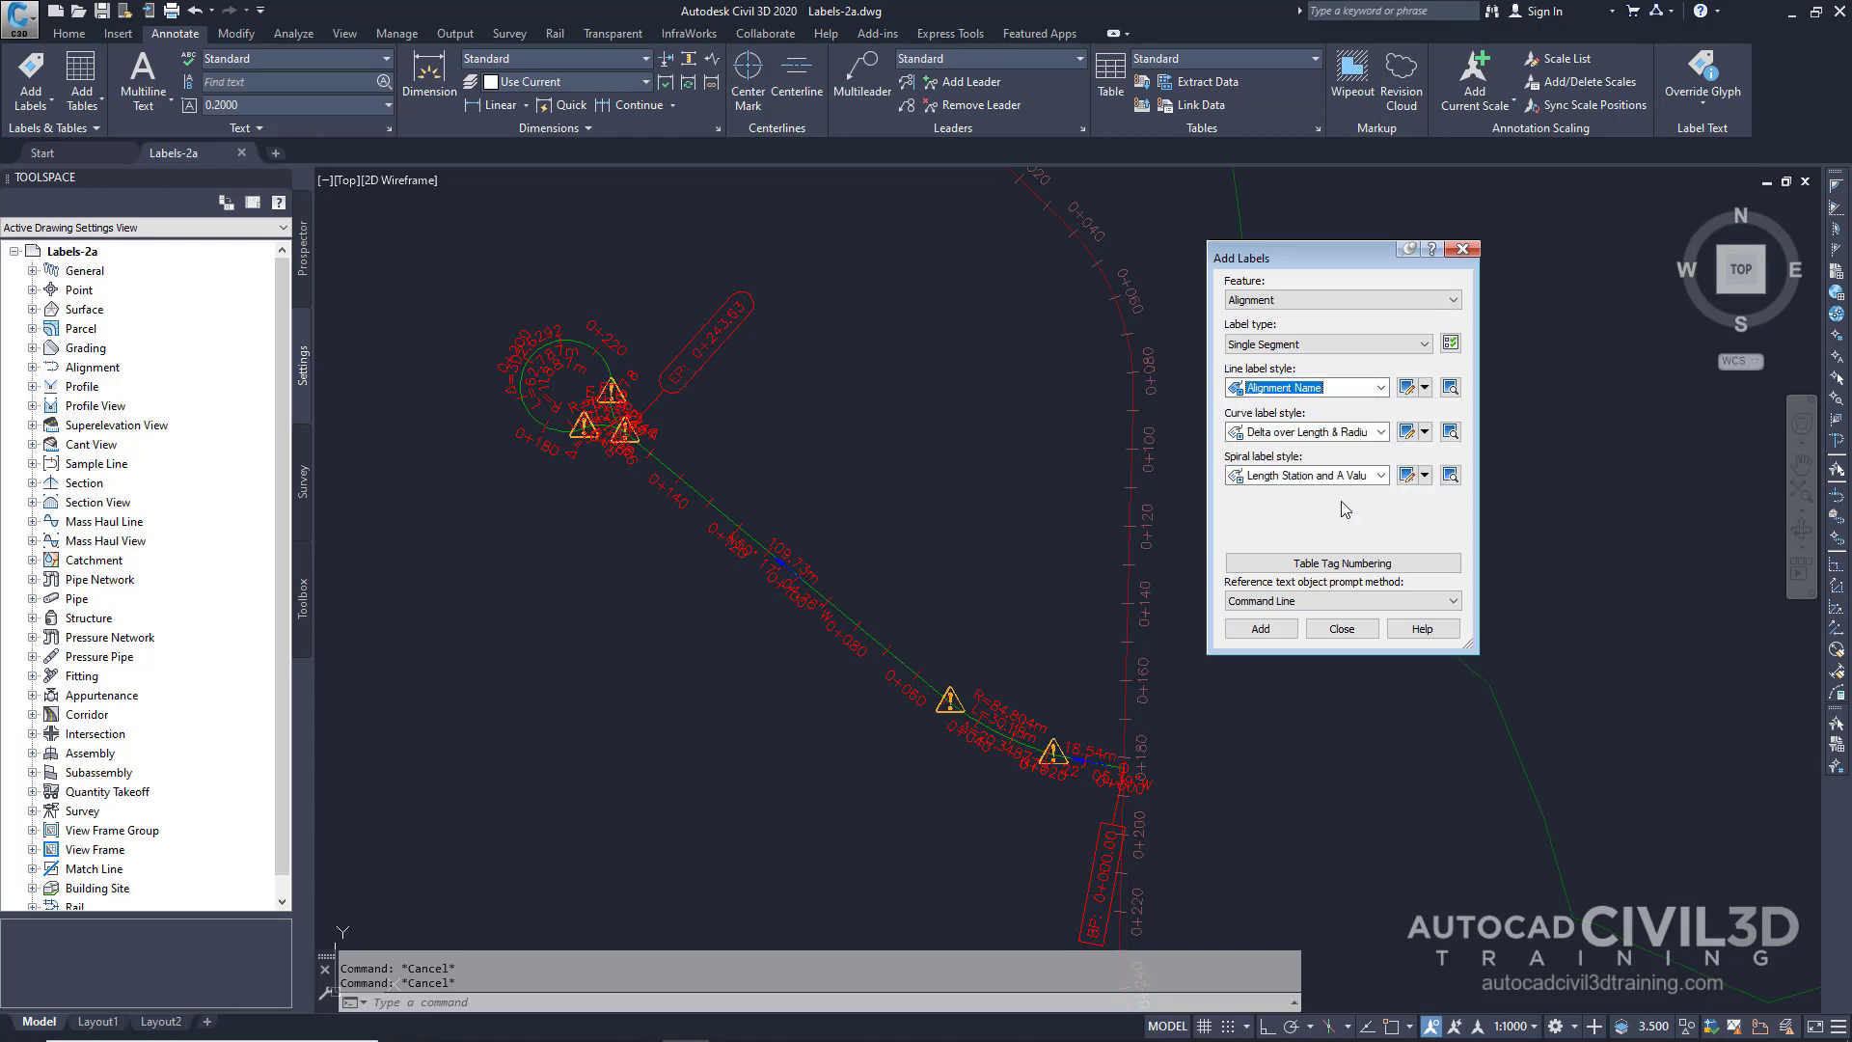
pyautogui.click(1274, 633)
pyautogui.click(1275, 633)
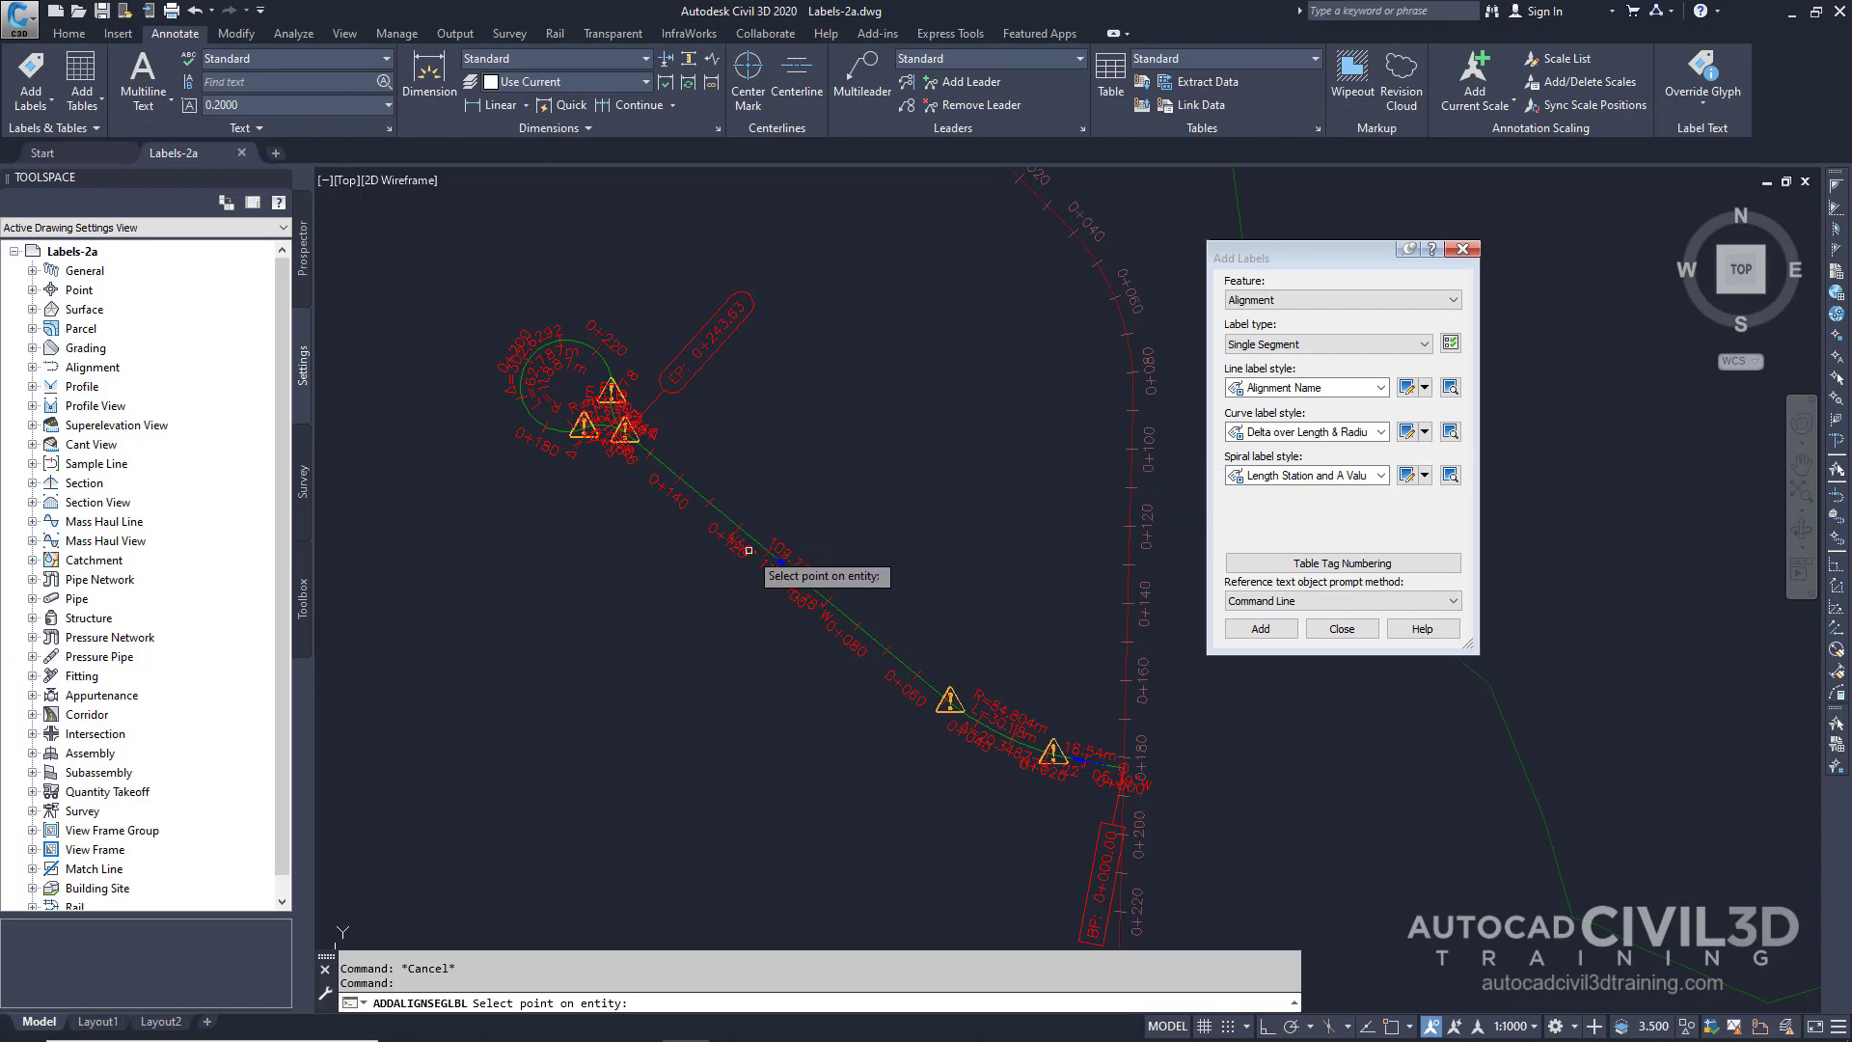
# Place the West Street name label on the line near station 0+150.
pyautogui.scroll(3, 731, 538)
pyautogui.scroll(3, 731, 538)
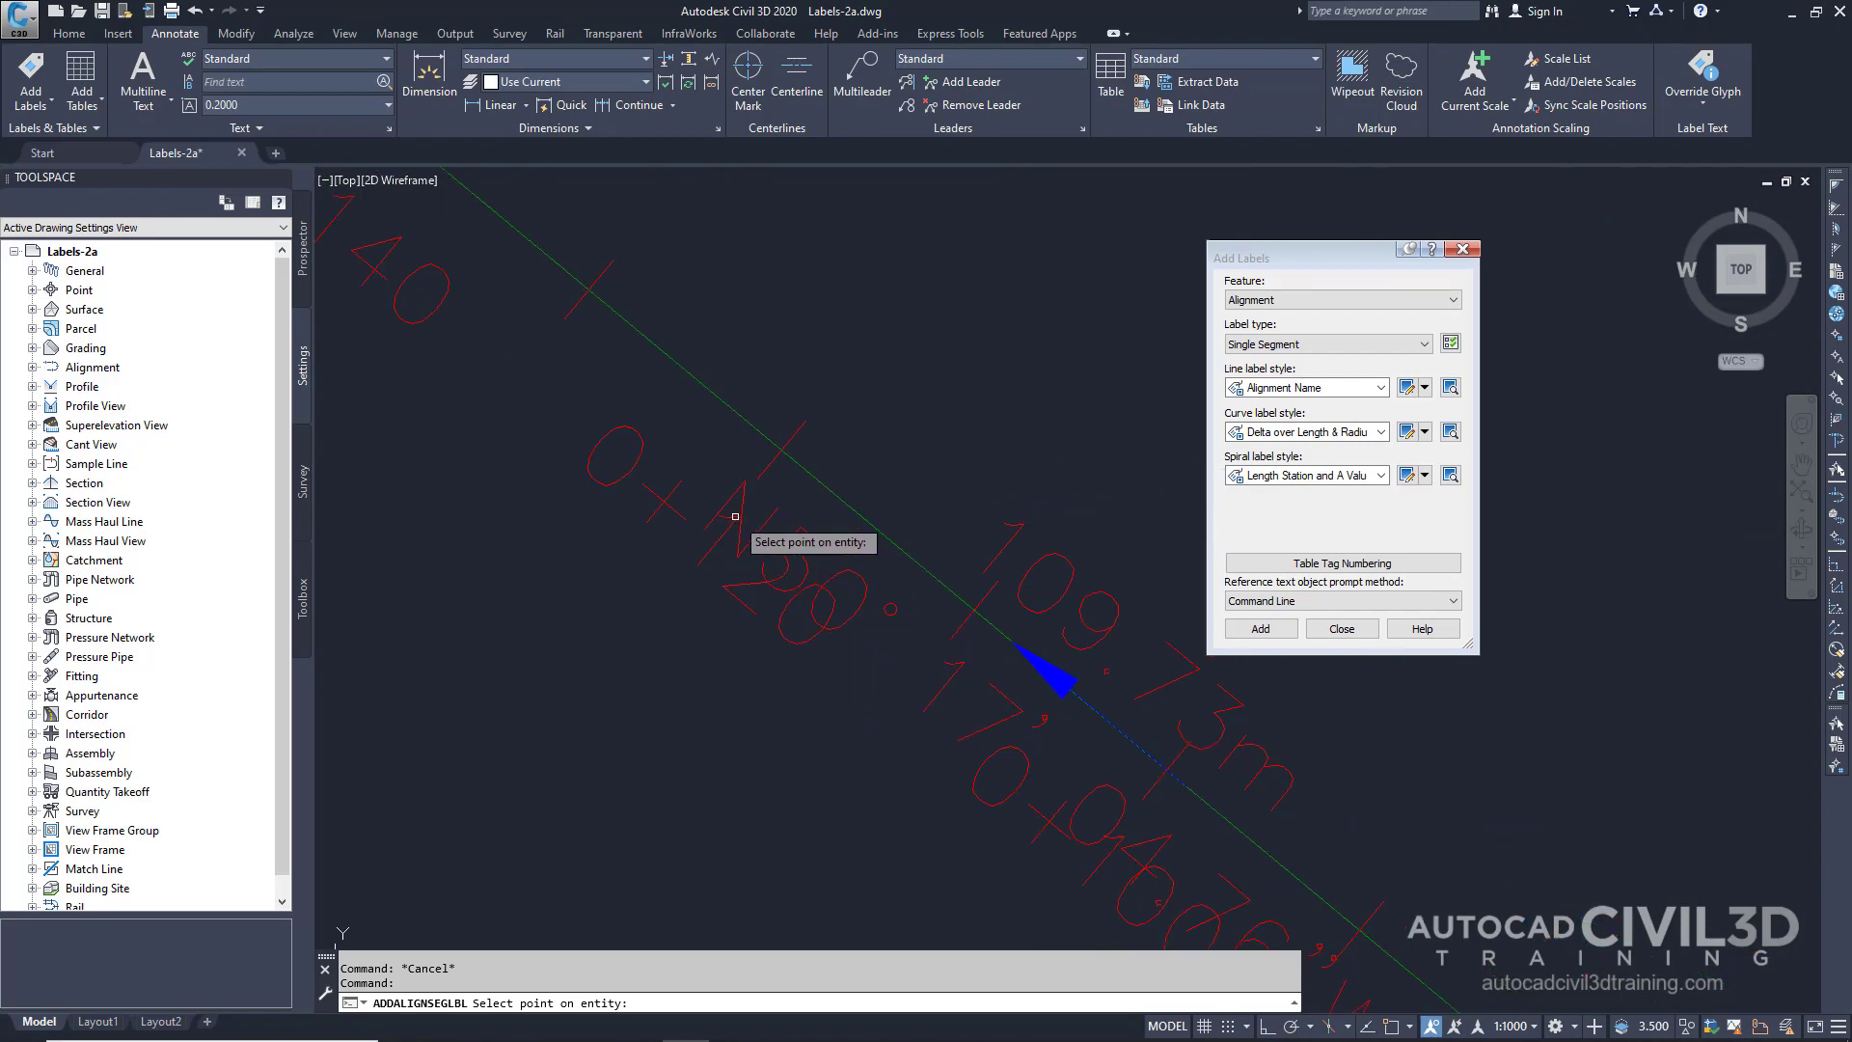
pyautogui.moveTo(753, 533); pyautogui.dragTo(841, 548, button='middle')
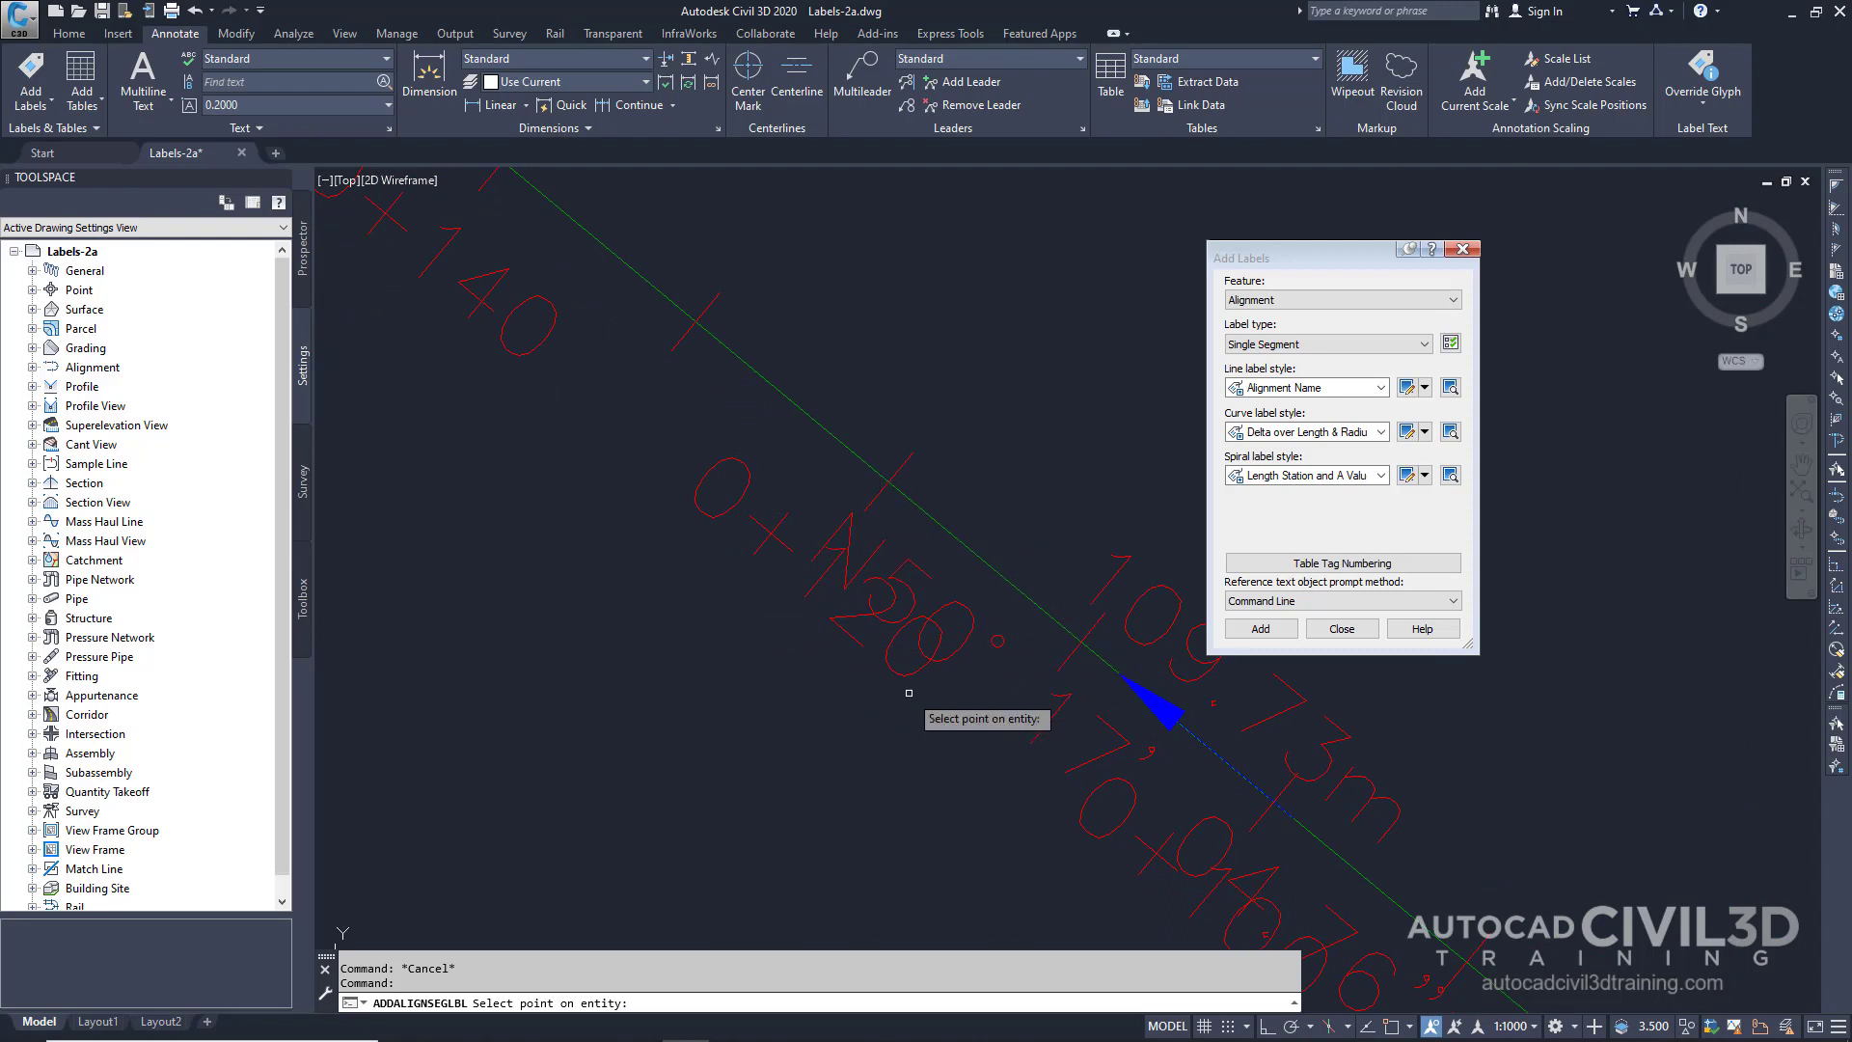
pyautogui.click(785, 395)
# Label the short segment near West Street's east end, then zoom to the East Street cul-de-sac.
pyautogui.scroll(-5, 810, 395)
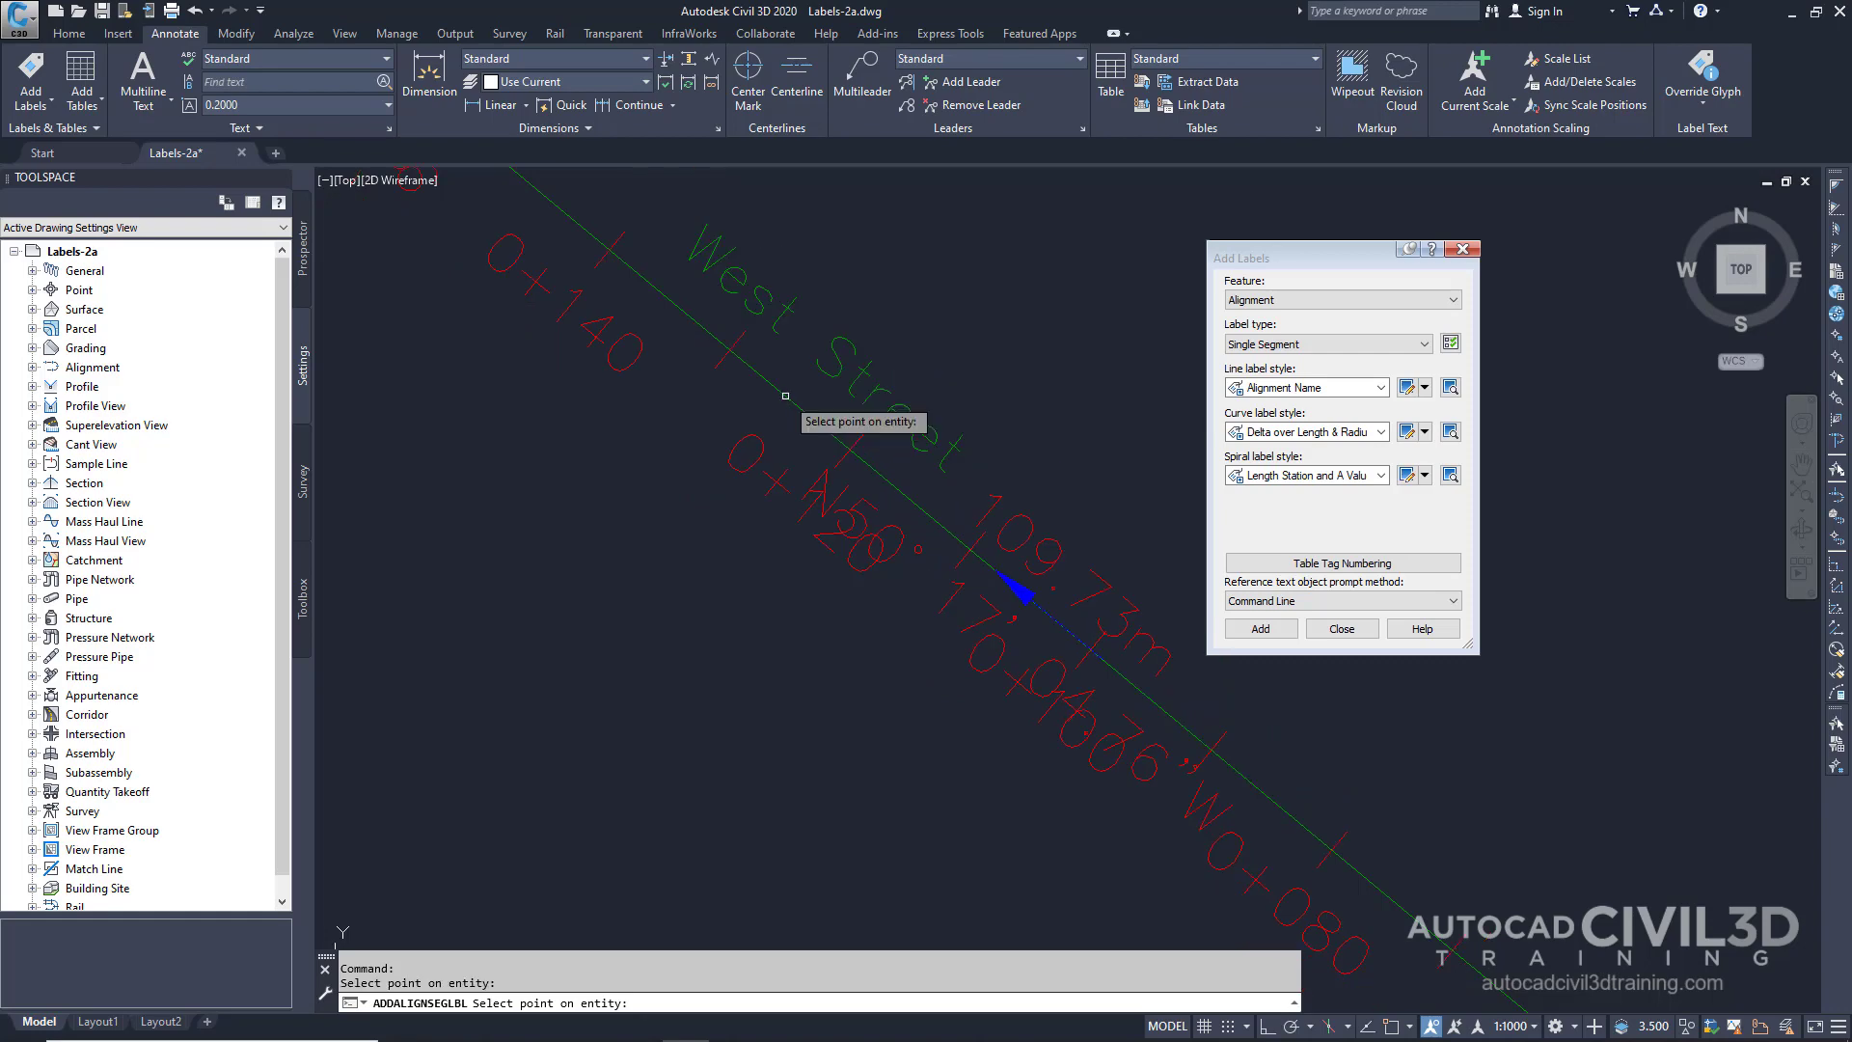
pyautogui.moveTo(894, 386); pyautogui.dragTo(855, 454, button='middle')
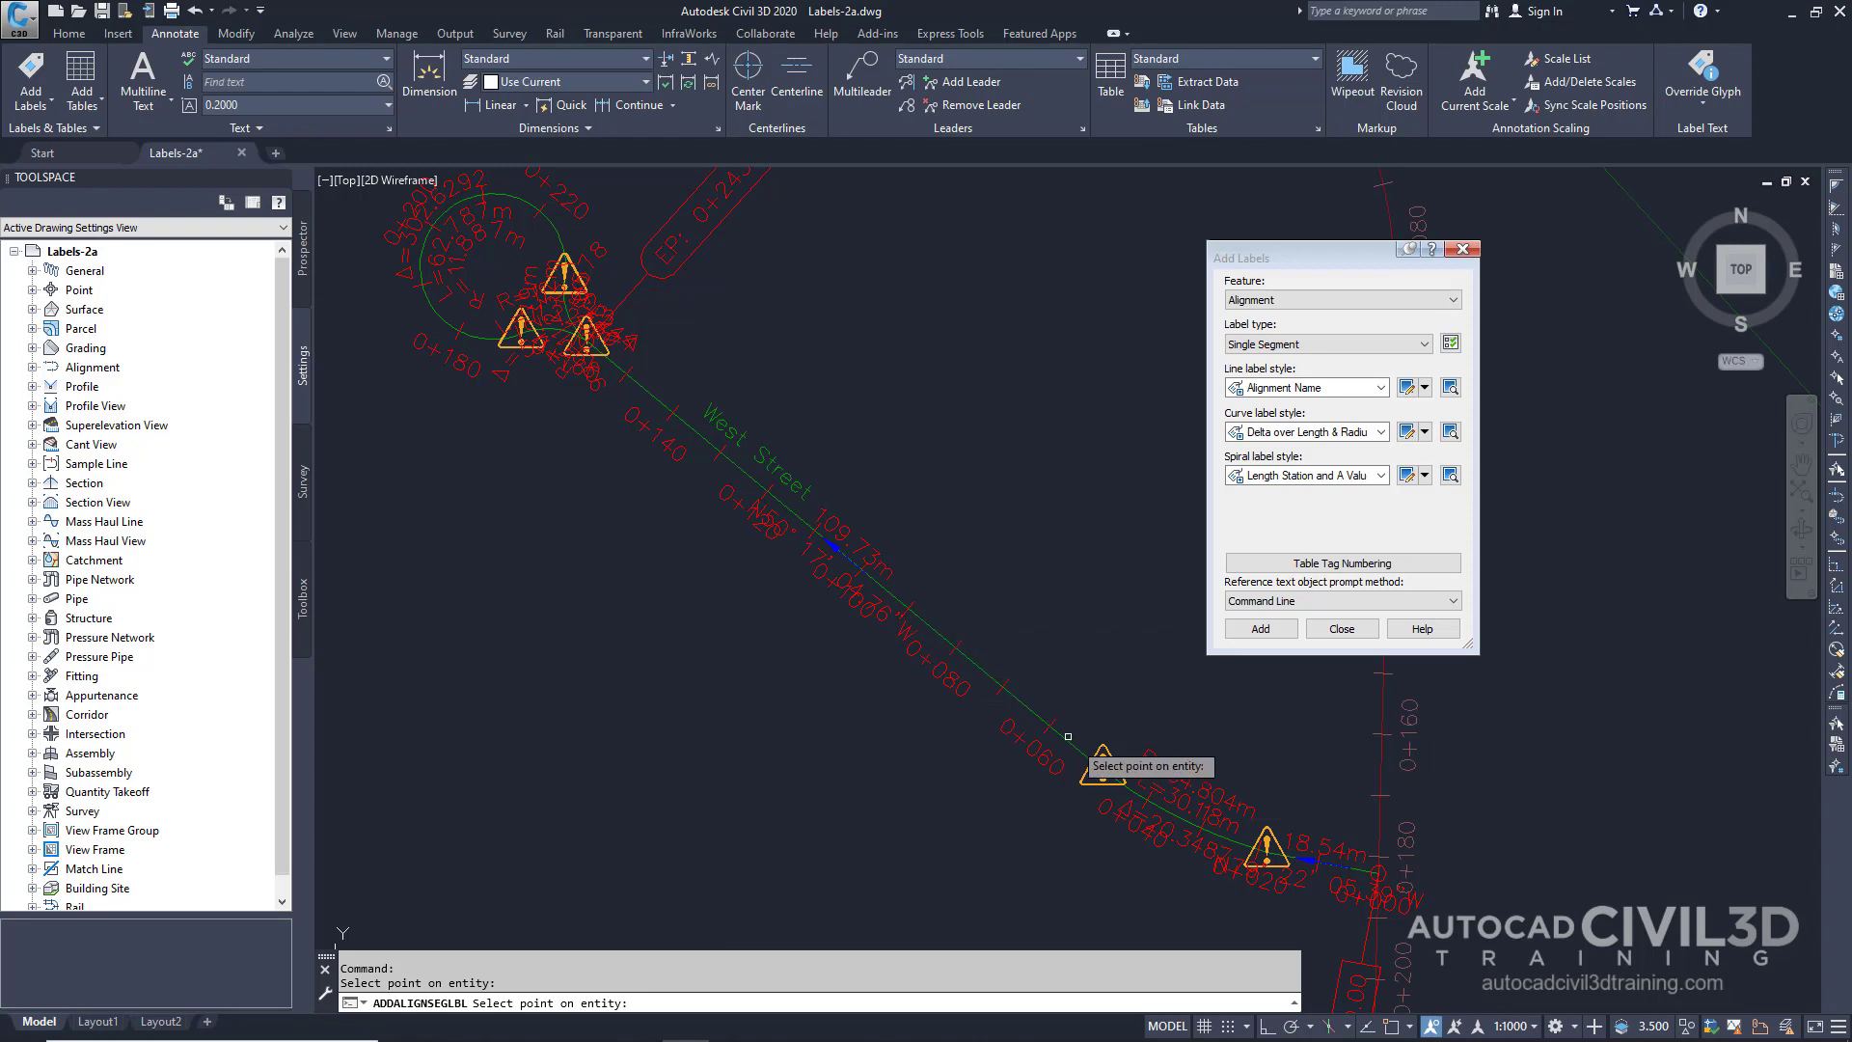
pyautogui.click(1221, 820)
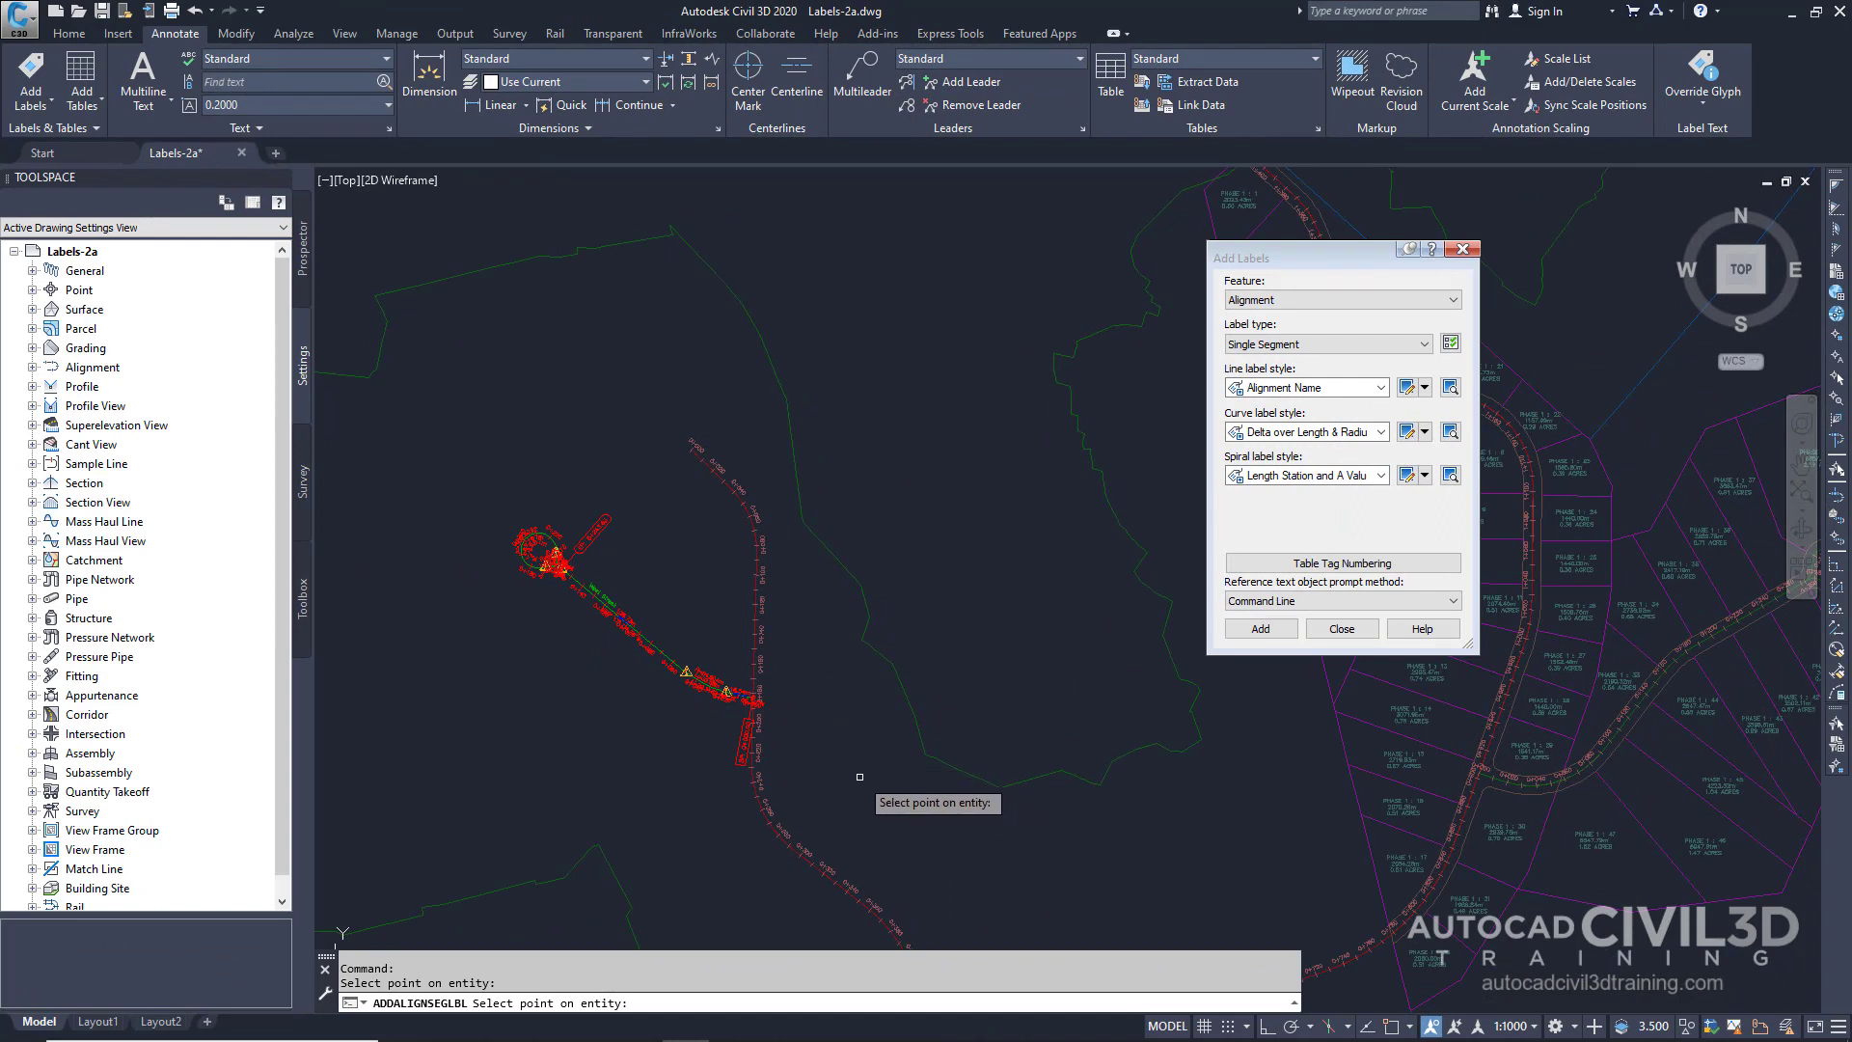
pyautogui.scroll(5, 771, 714)
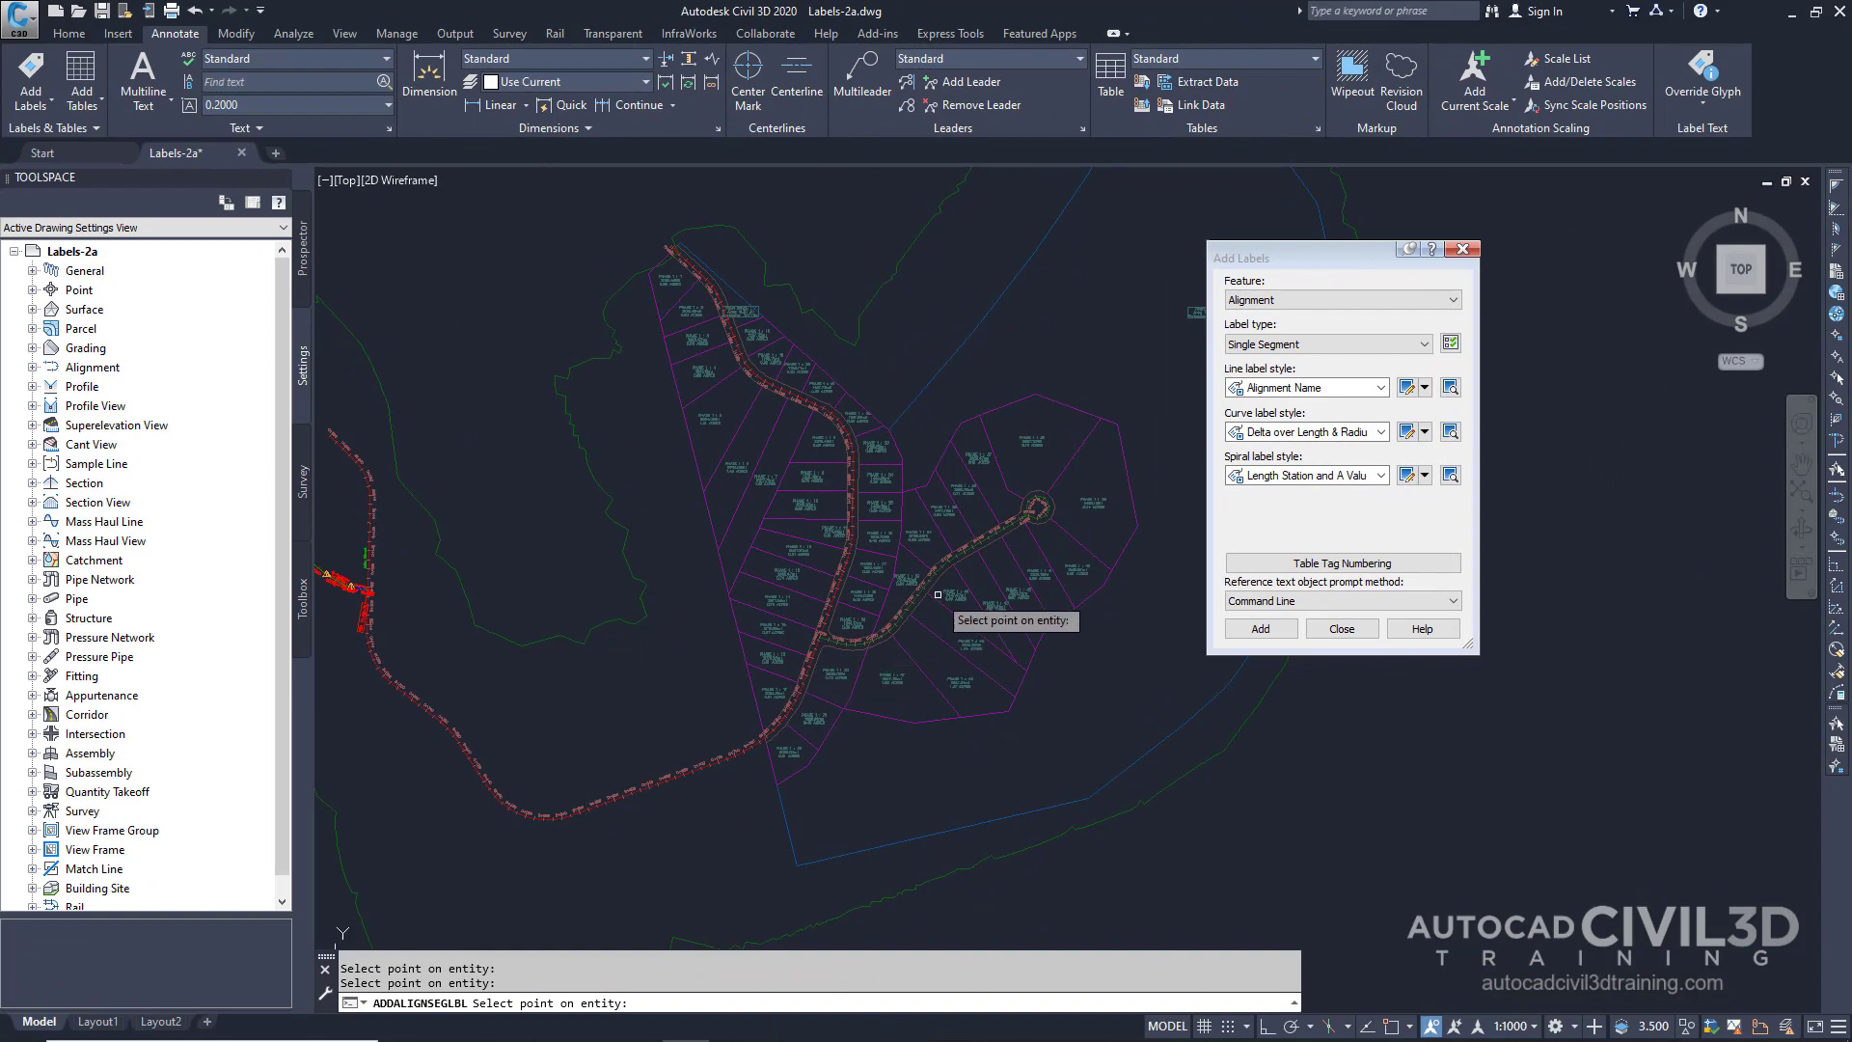
pyautogui.scroll(5, 940, 596)
pyautogui.moveTo(937, 592); pyautogui.dragTo(813, 655, button='middle')
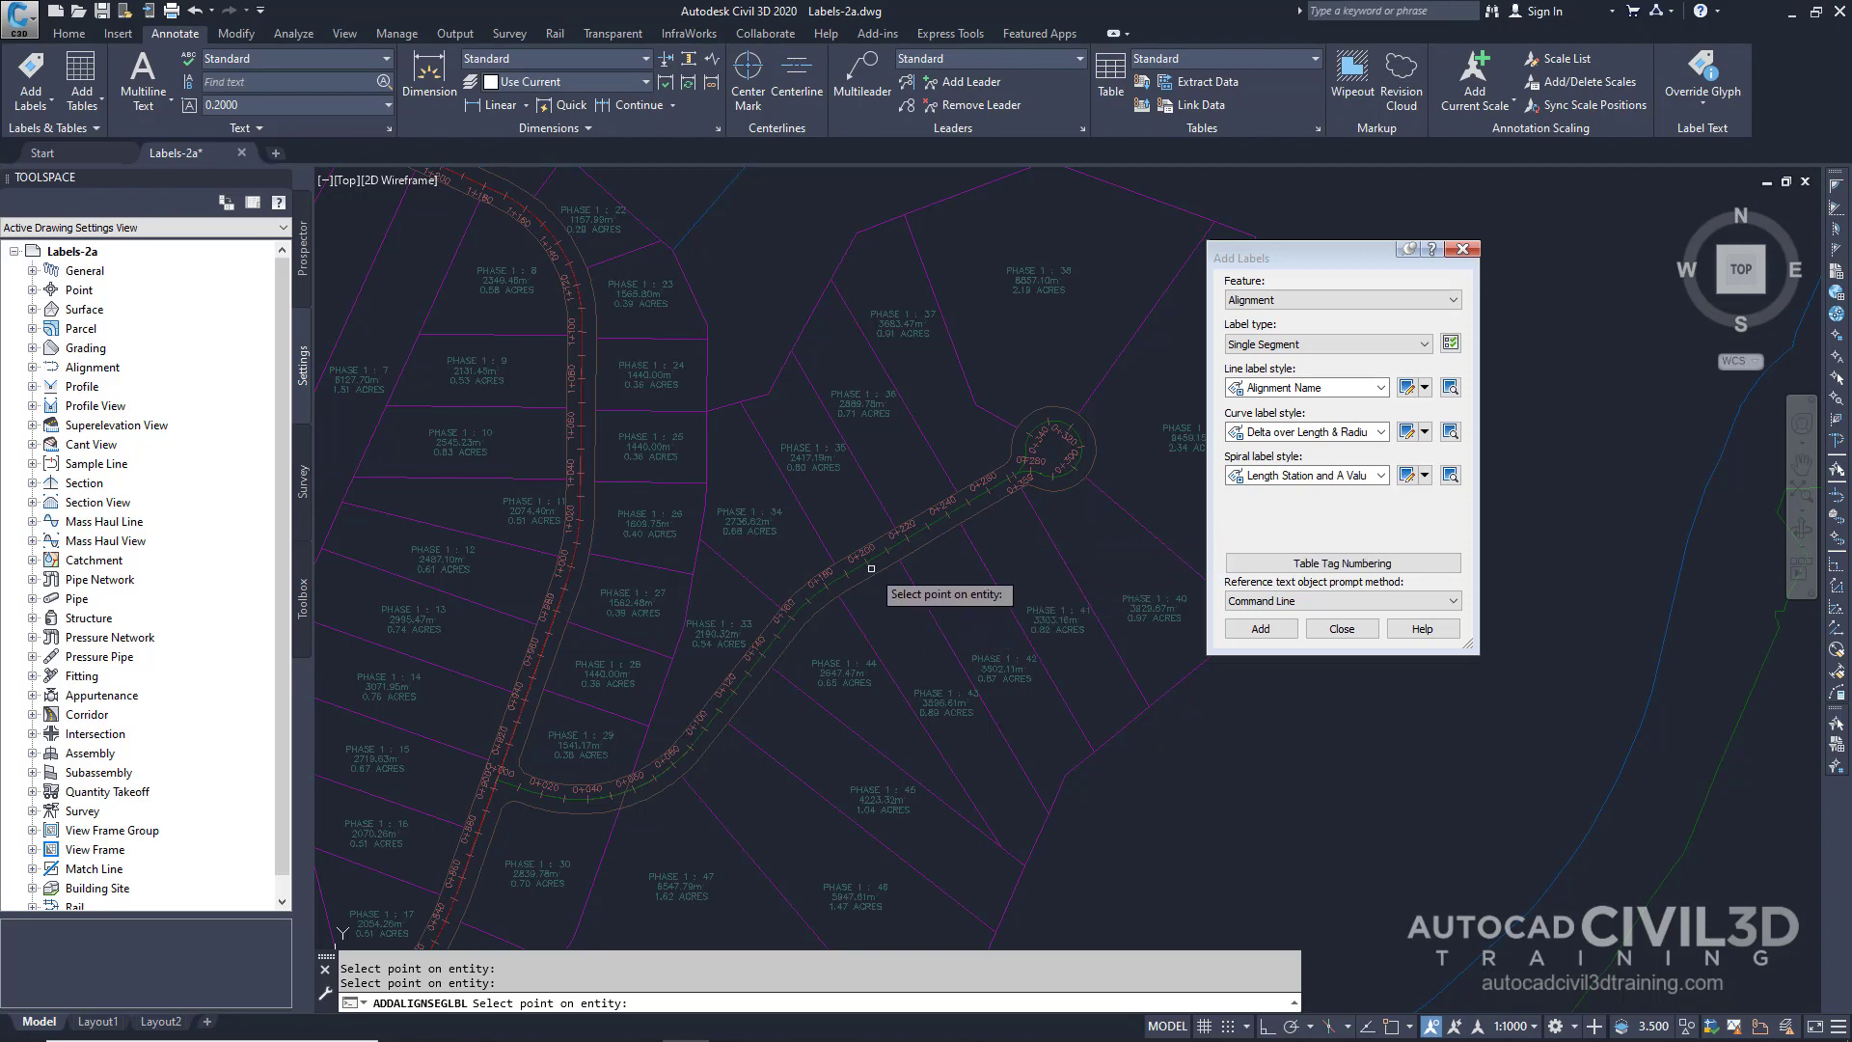
pyautogui.scroll(6, 871, 568)
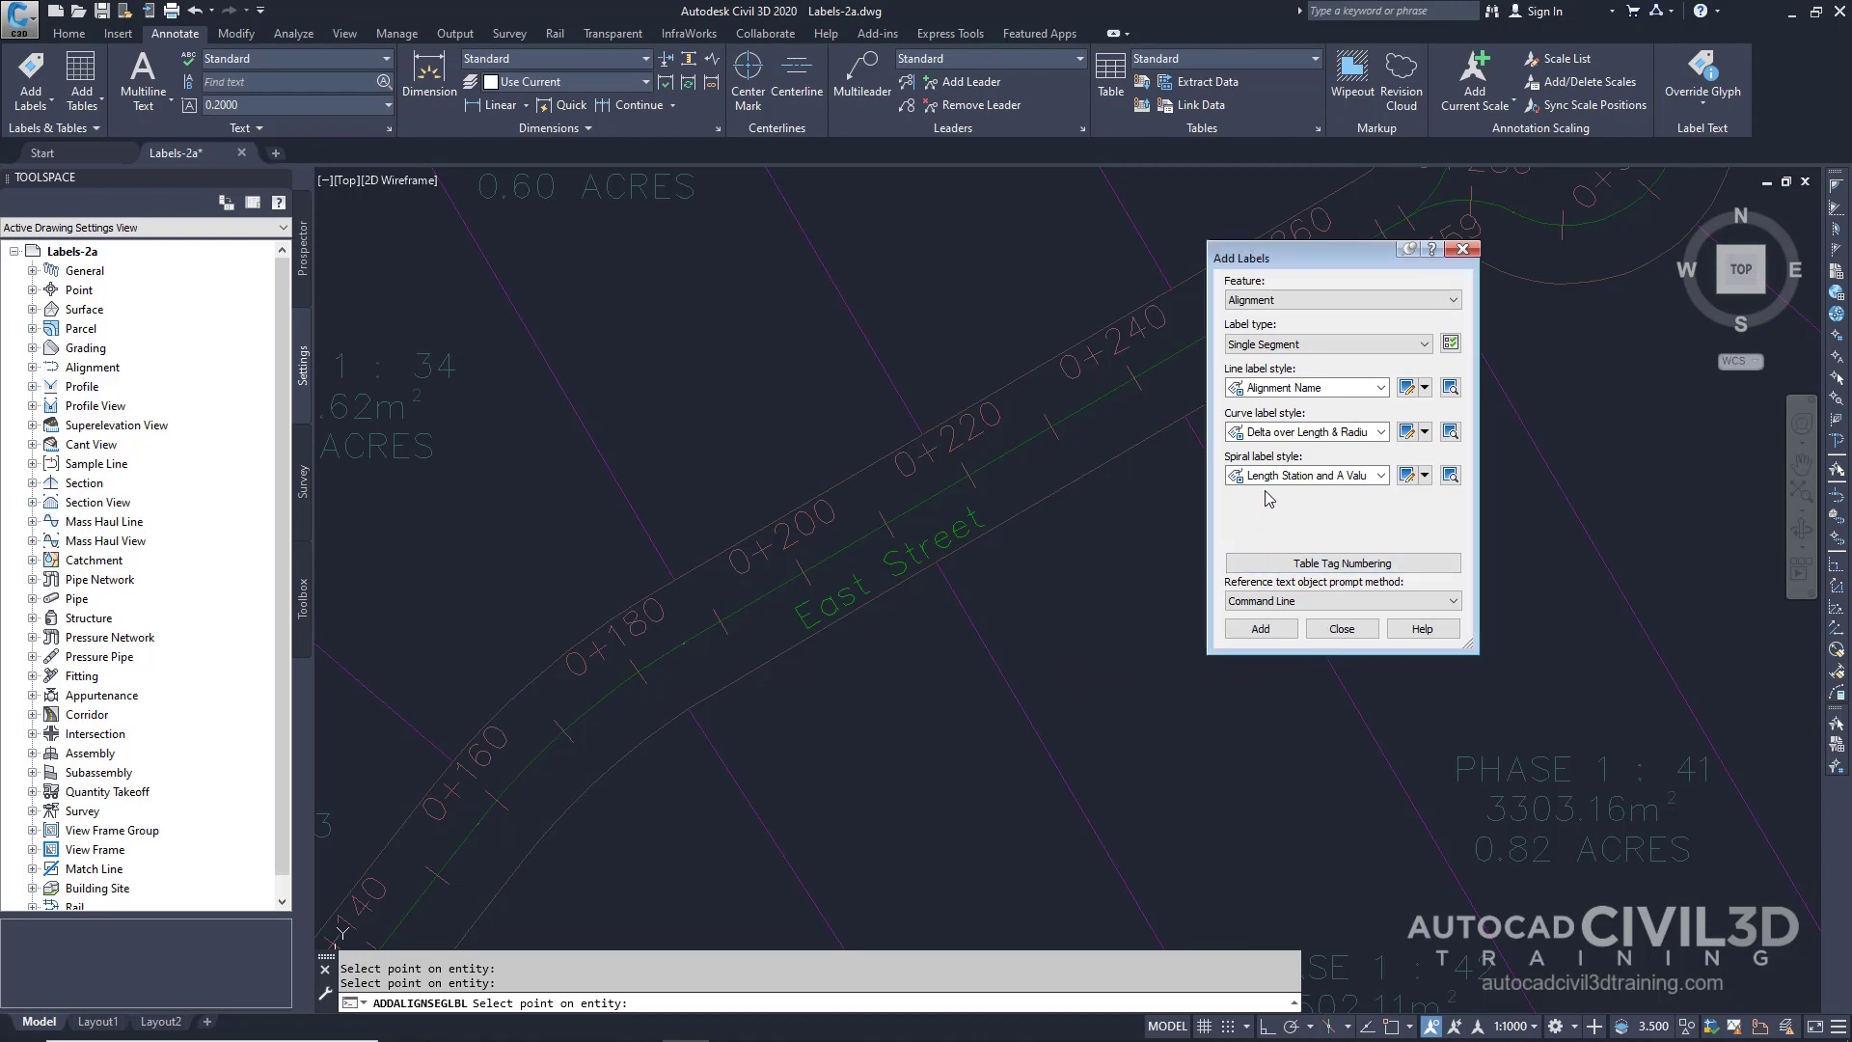
# Switch the line label style to Bearing over Distance and start adding labels.
pyautogui.click(1381, 387)
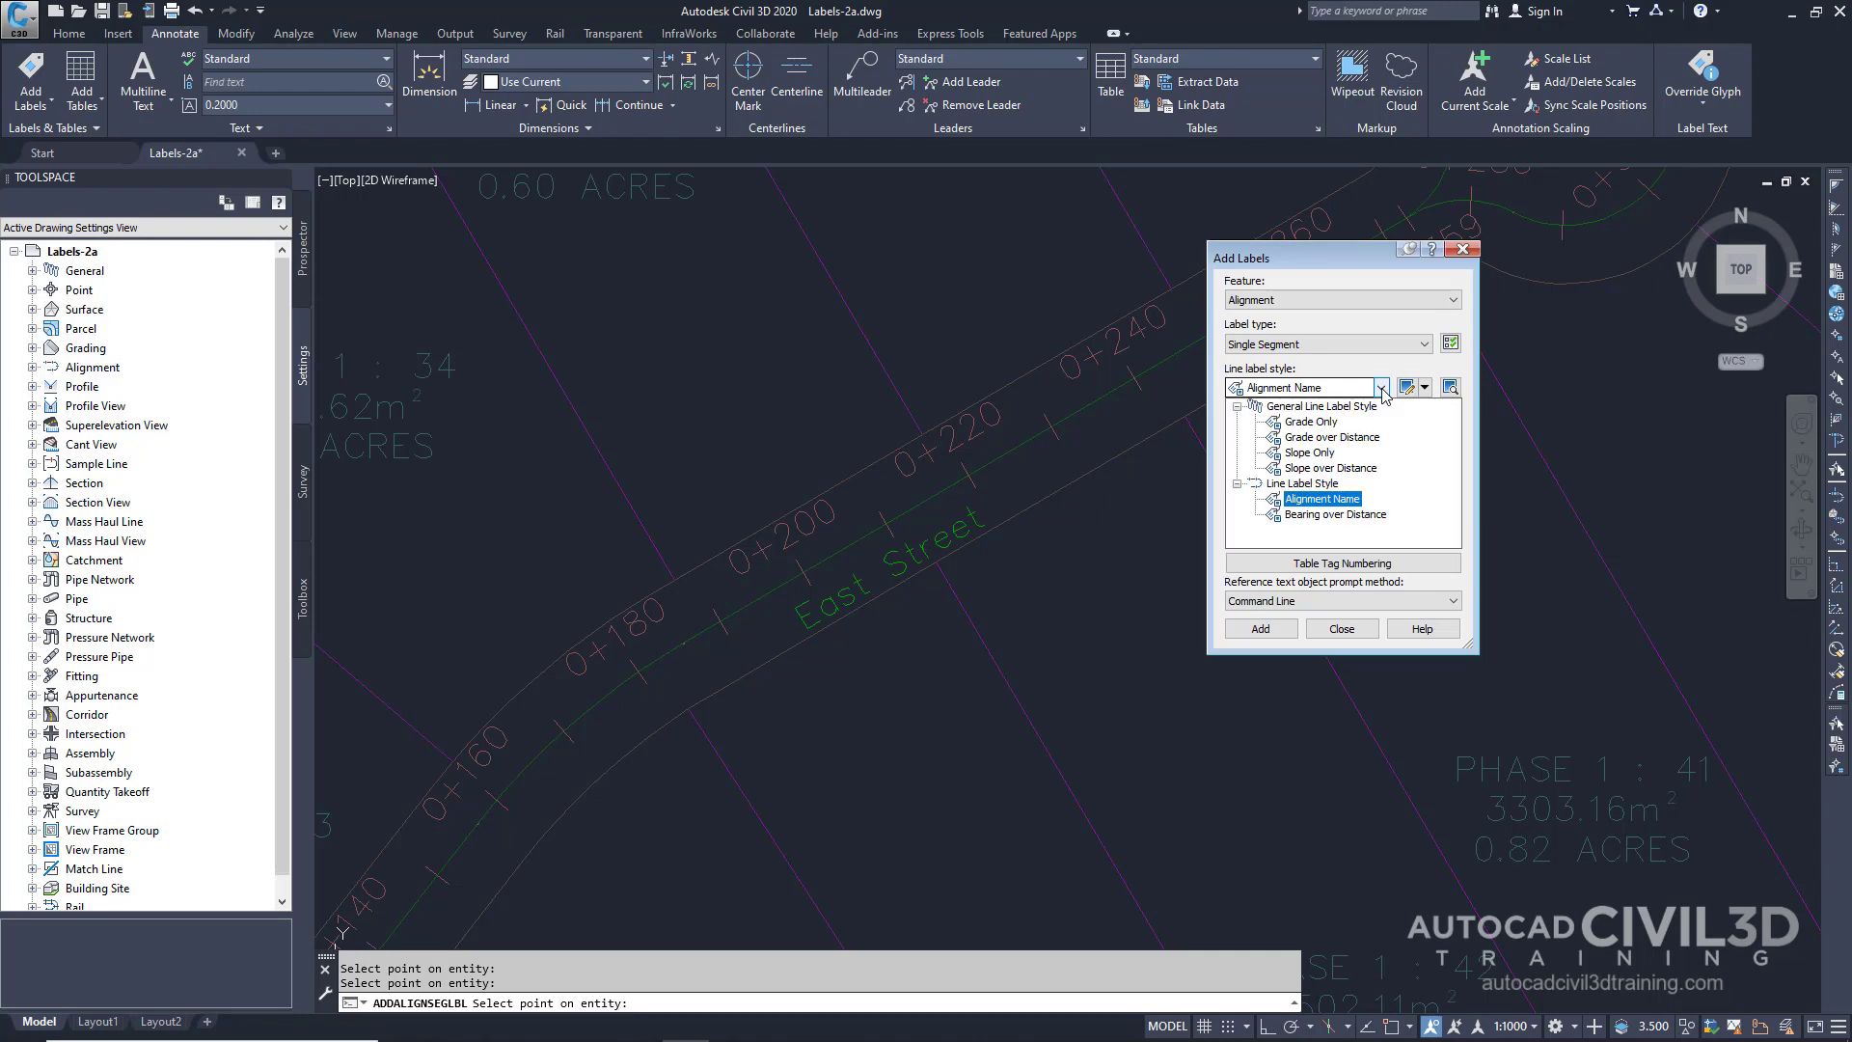
pyautogui.click(1361, 517)
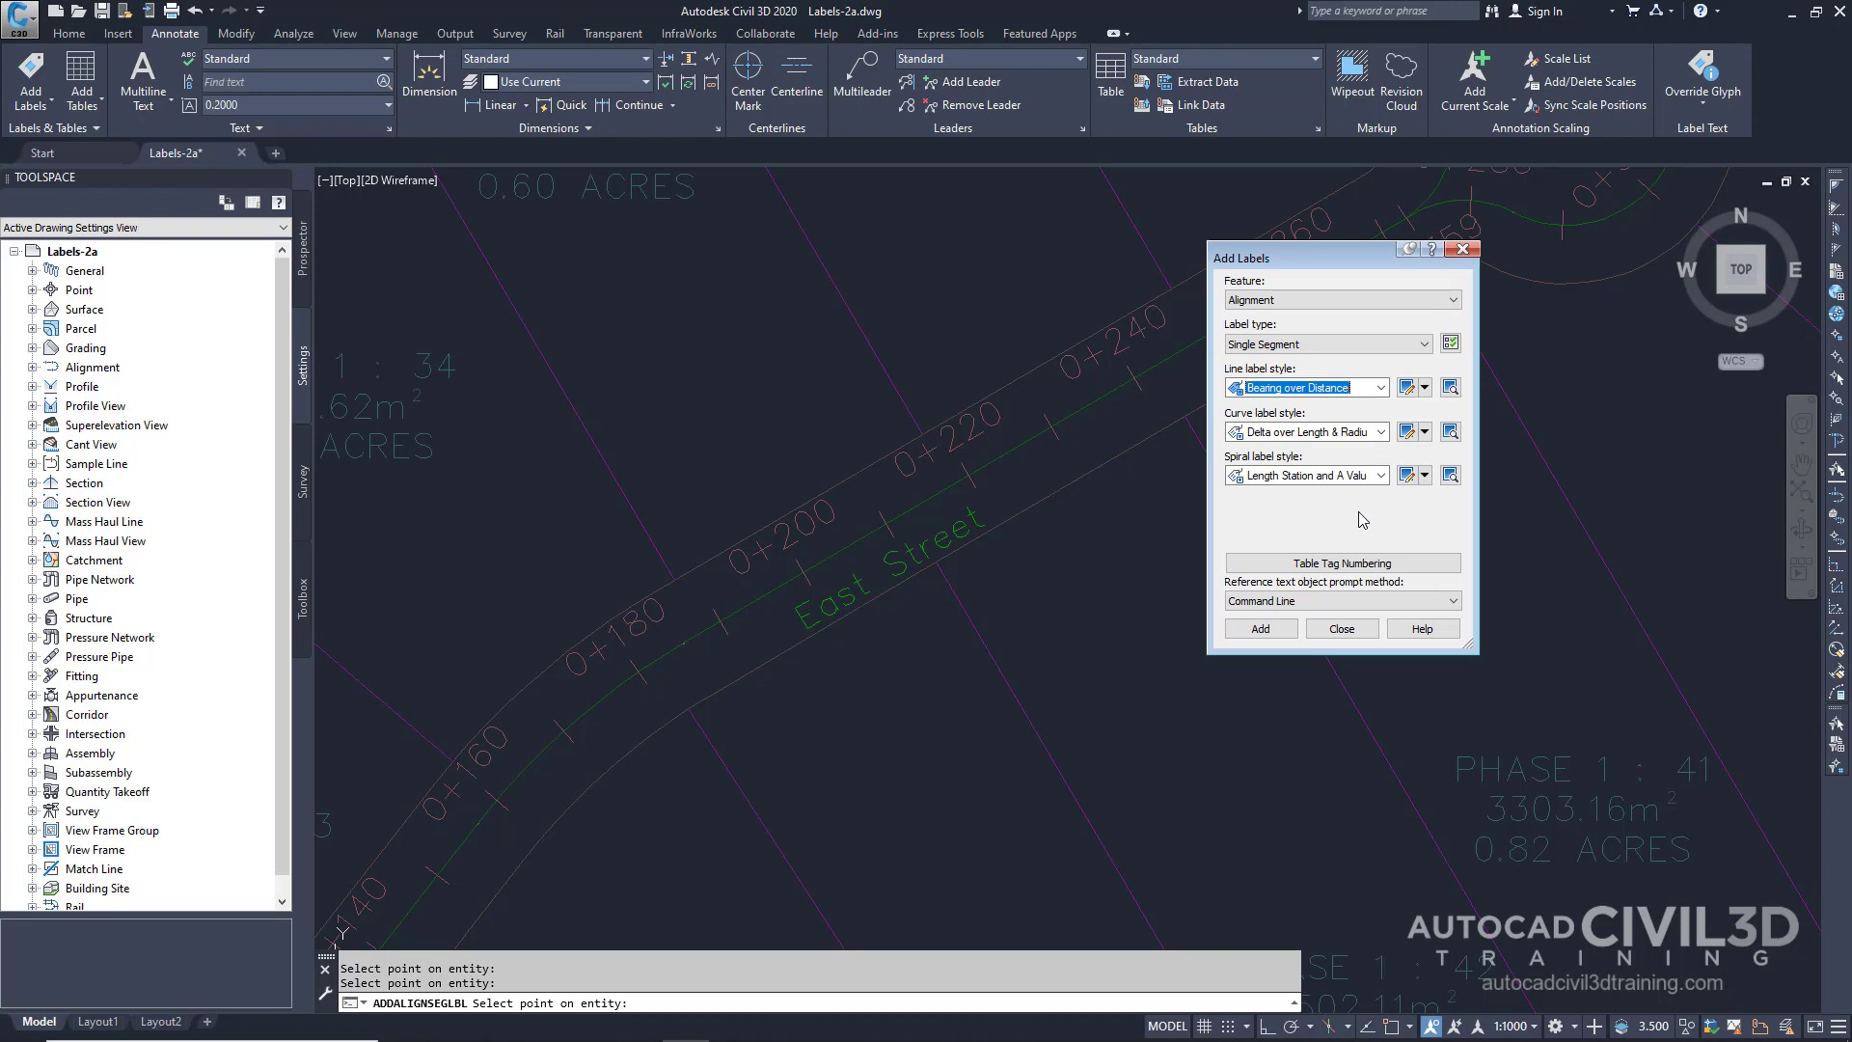
pyautogui.click(1260, 629)
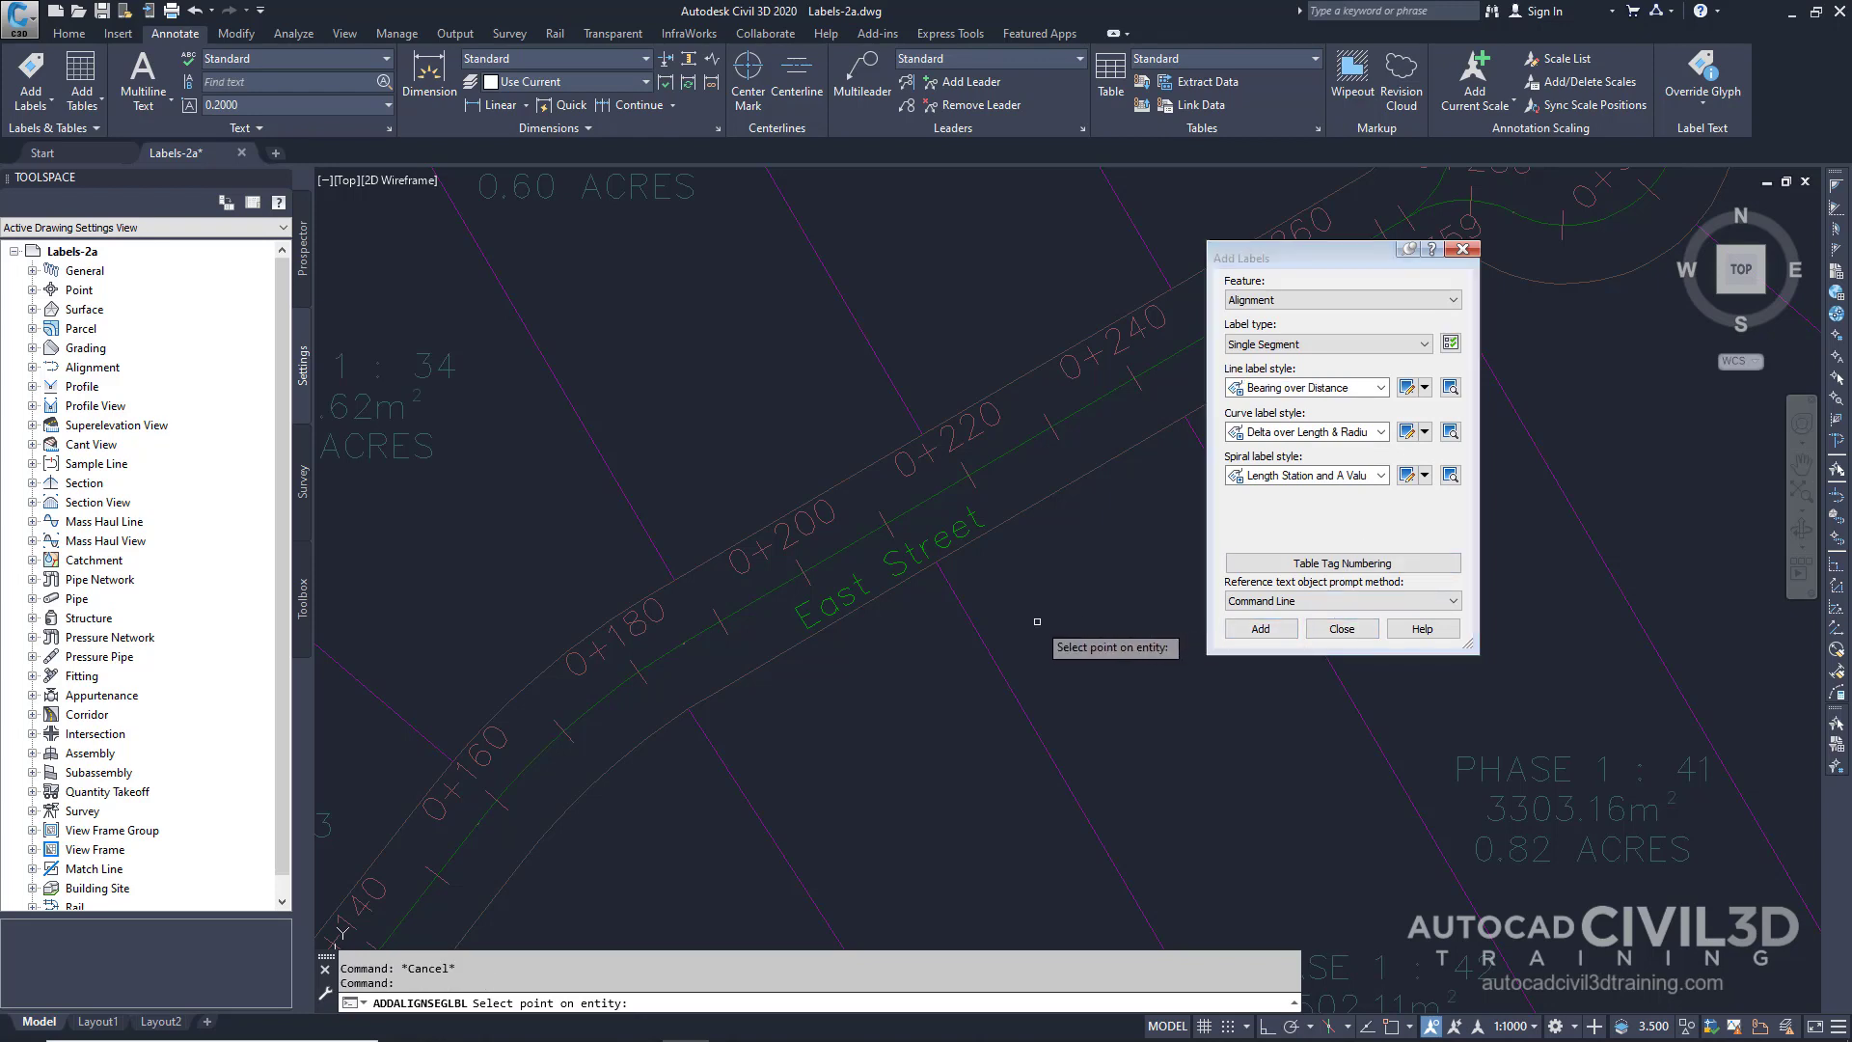
# Label Main Street's tangent with its bearing and 138.43m length.
pyautogui.scroll(-6, 1043, 622)
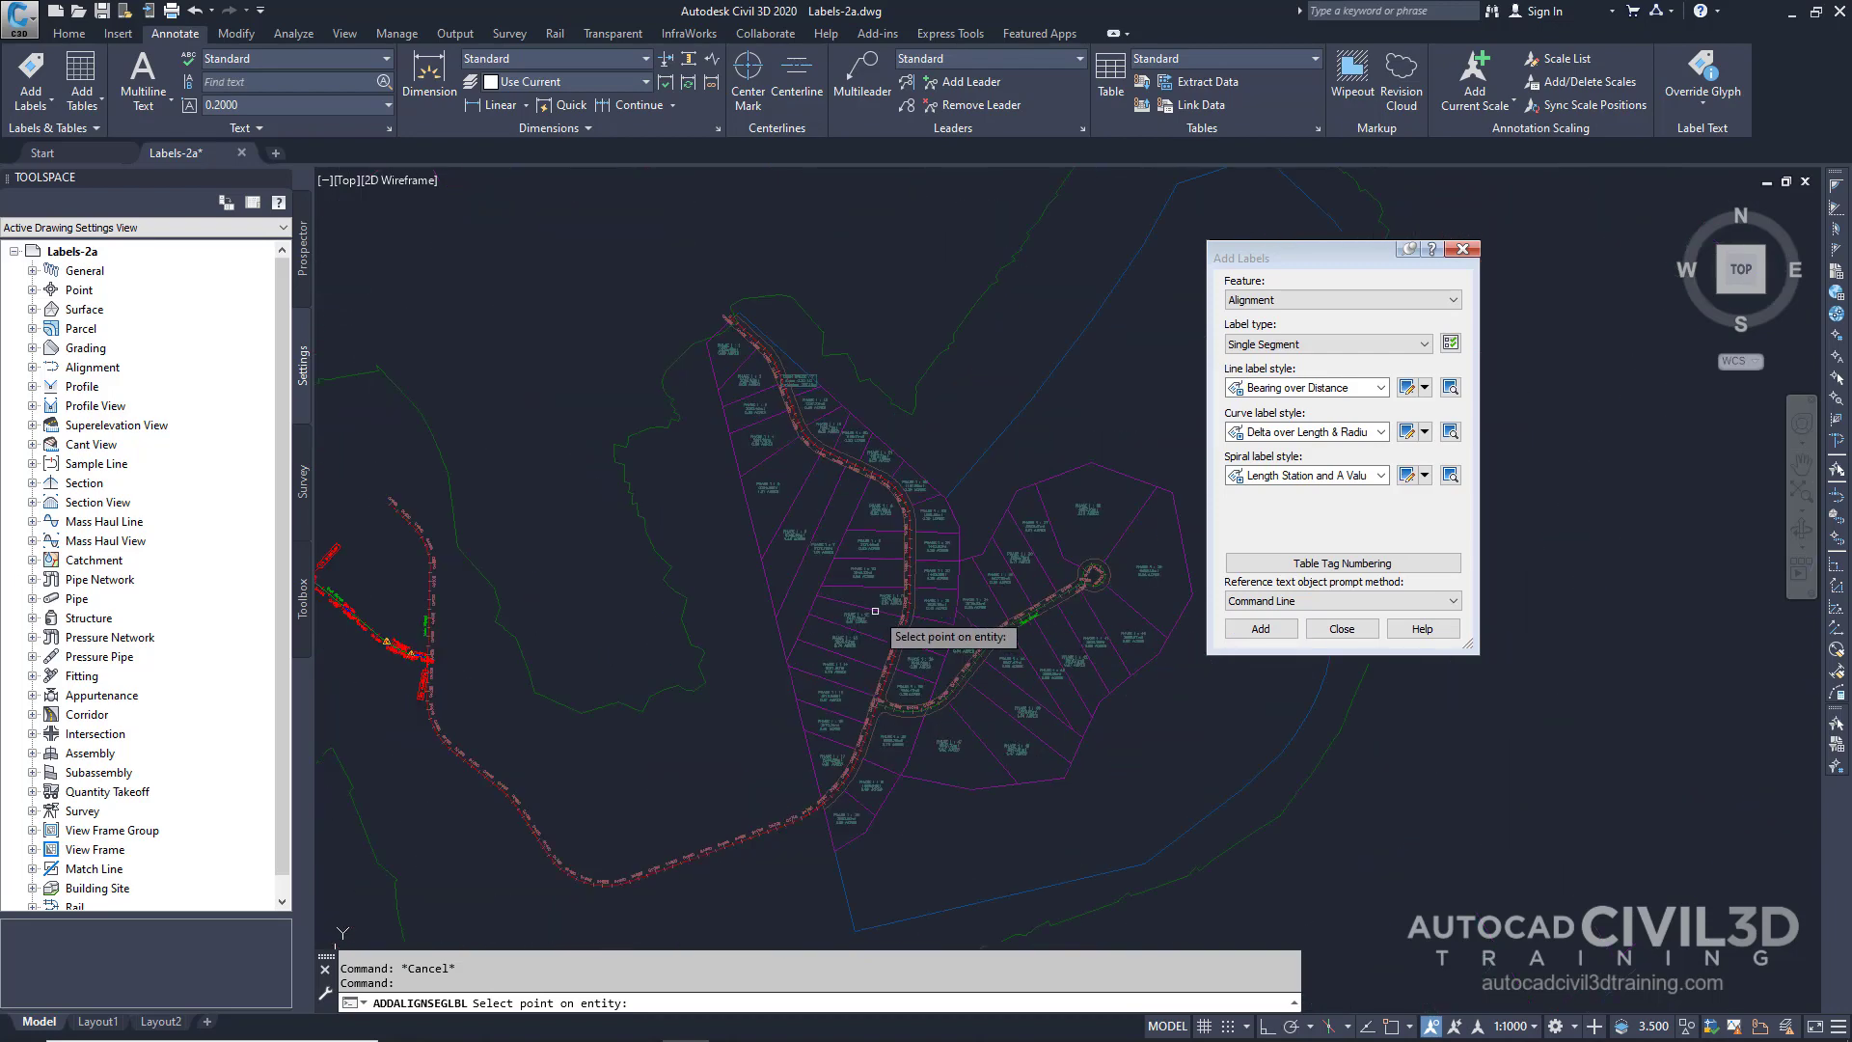
pyautogui.moveTo(740, 641); pyautogui.dragTo(916, 591, button='middle')
pyautogui.scroll(7, 606, 586)
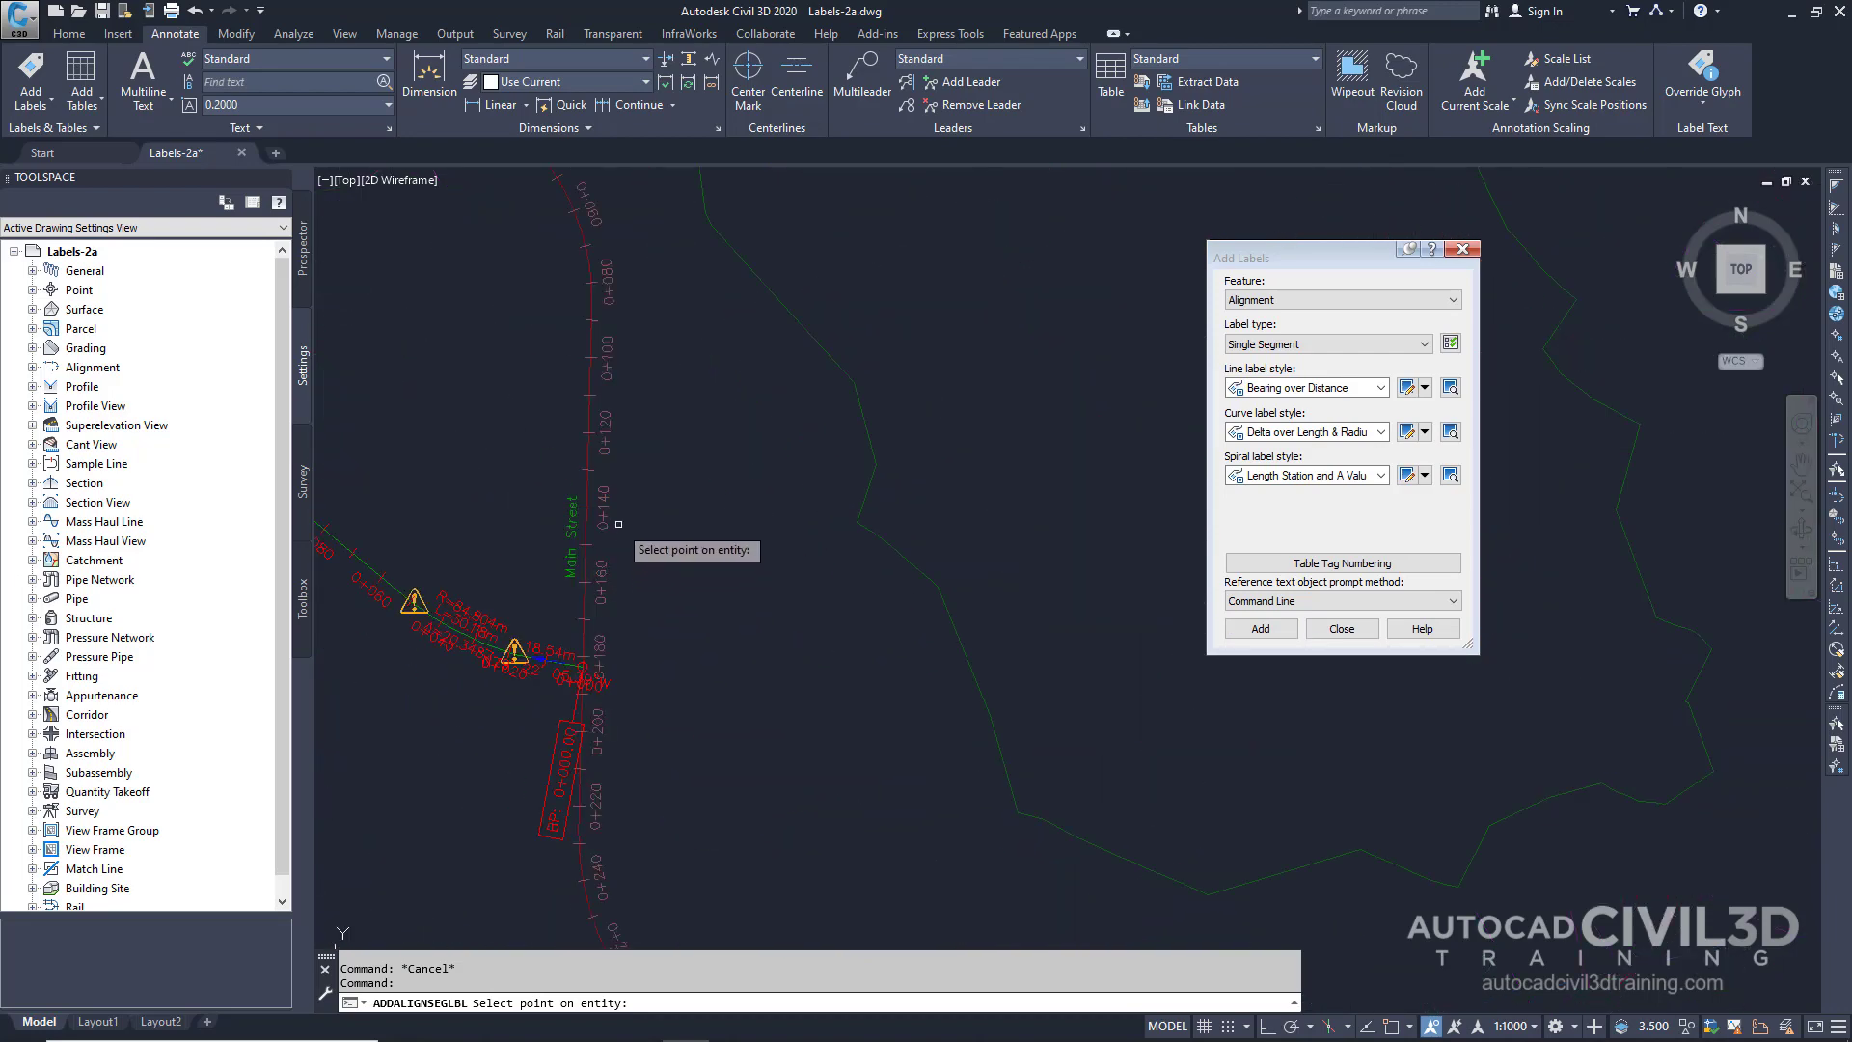
pyautogui.moveTo(627, 486); pyautogui.dragTo(727, 564, button='middle')
pyautogui.scroll(2, 728, 563)
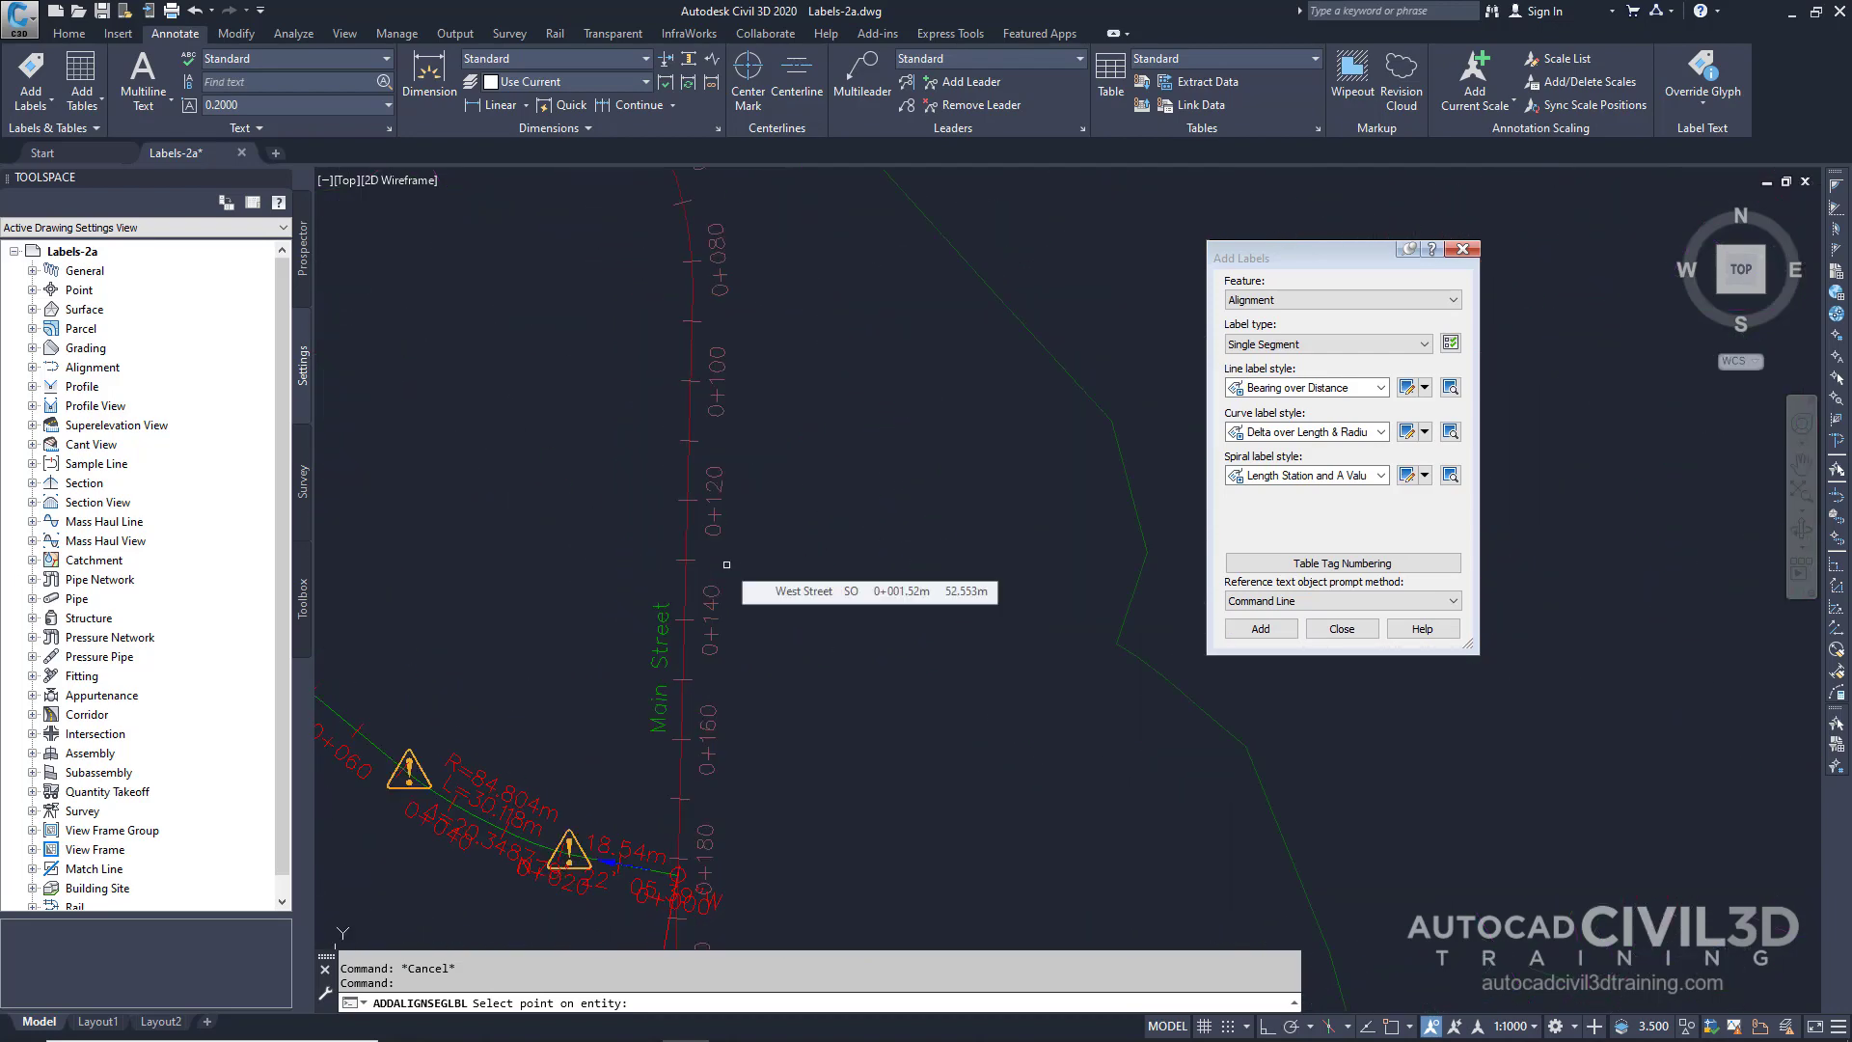
pyautogui.click(689, 454)
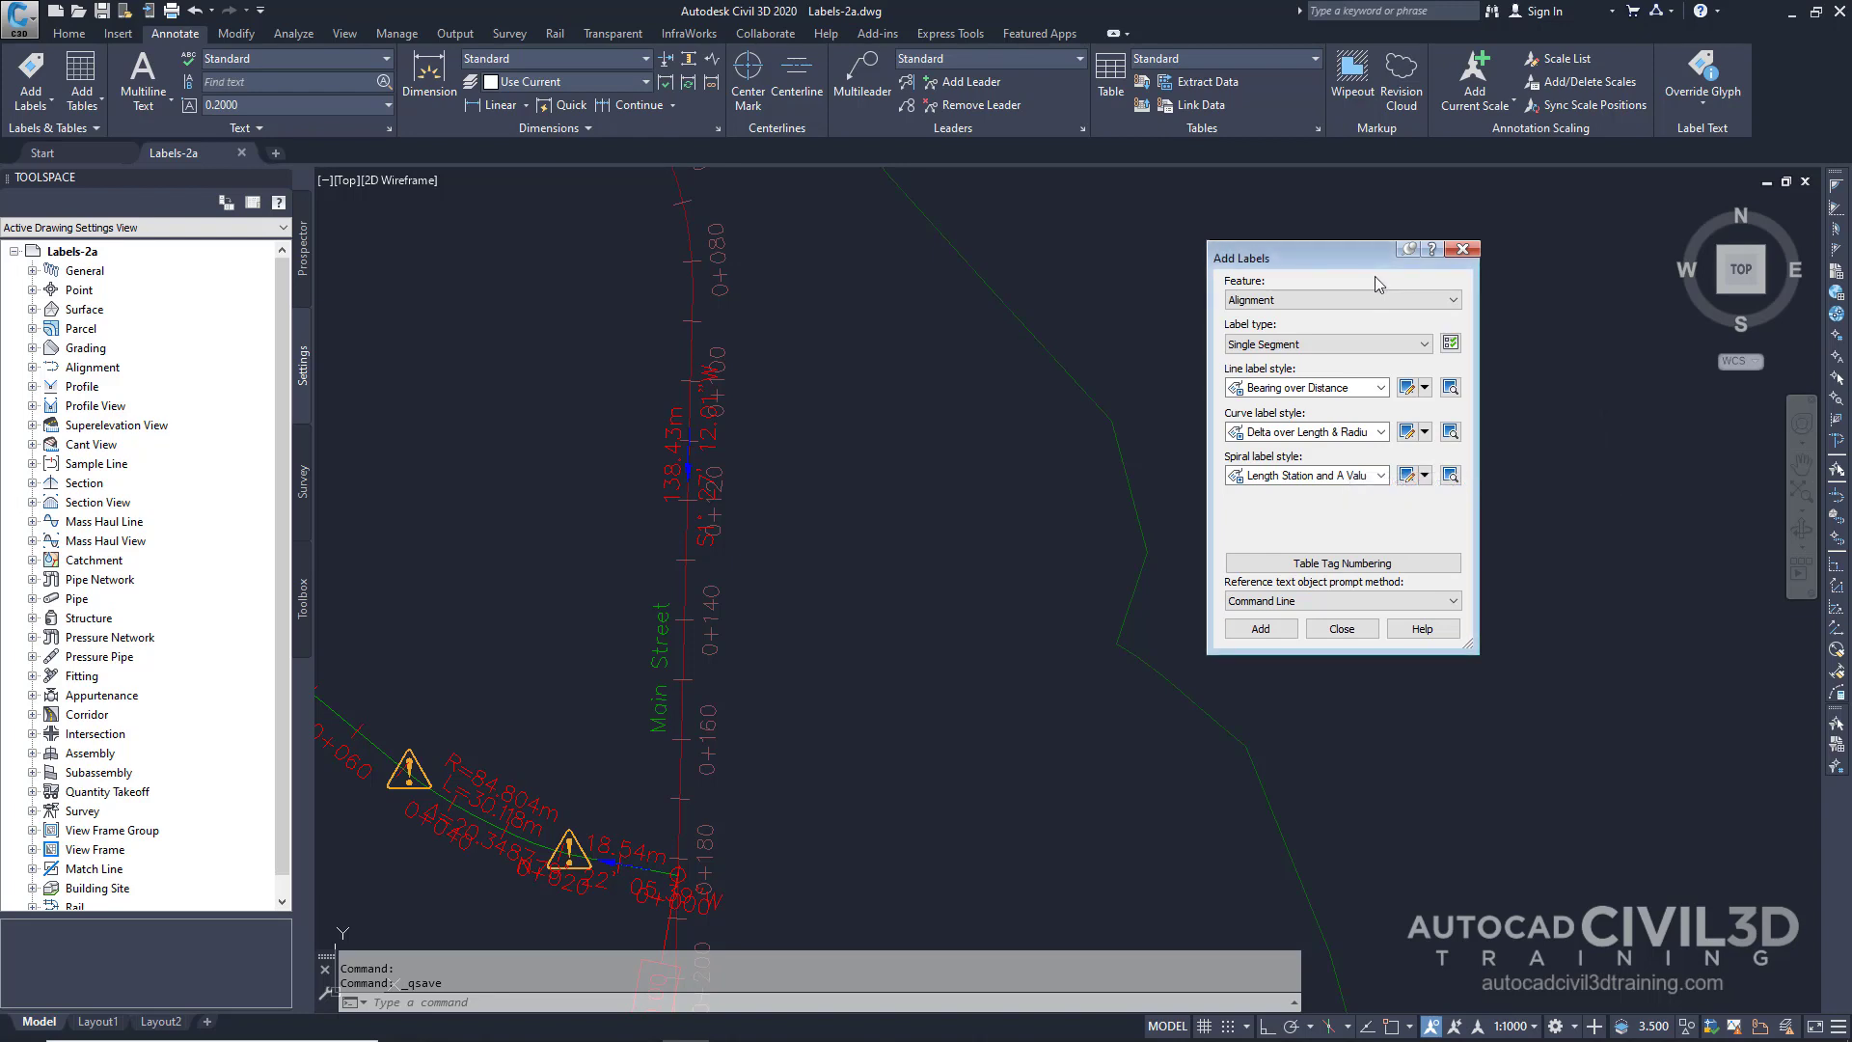
# Change the label feature to Parcel, keep Single Segment, and close Add Labels.
pyautogui.click(1297, 306)
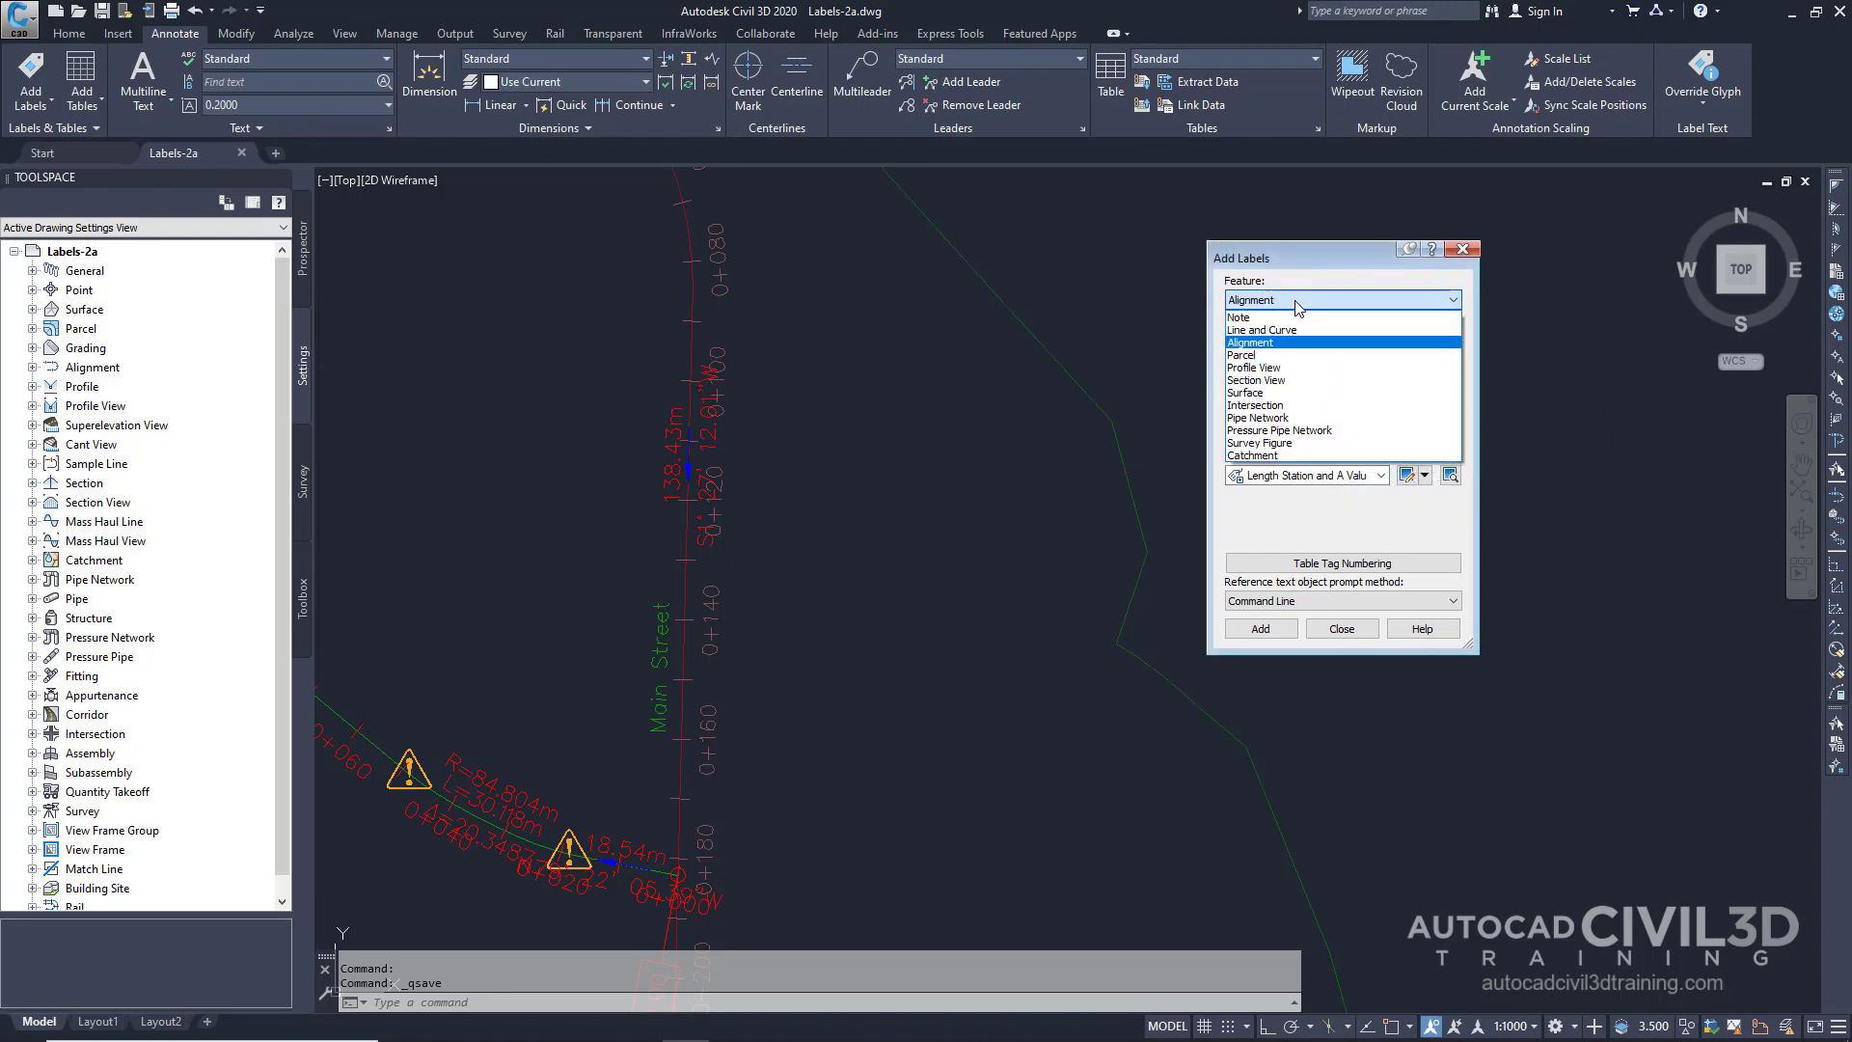
pyautogui.click(1270, 355)
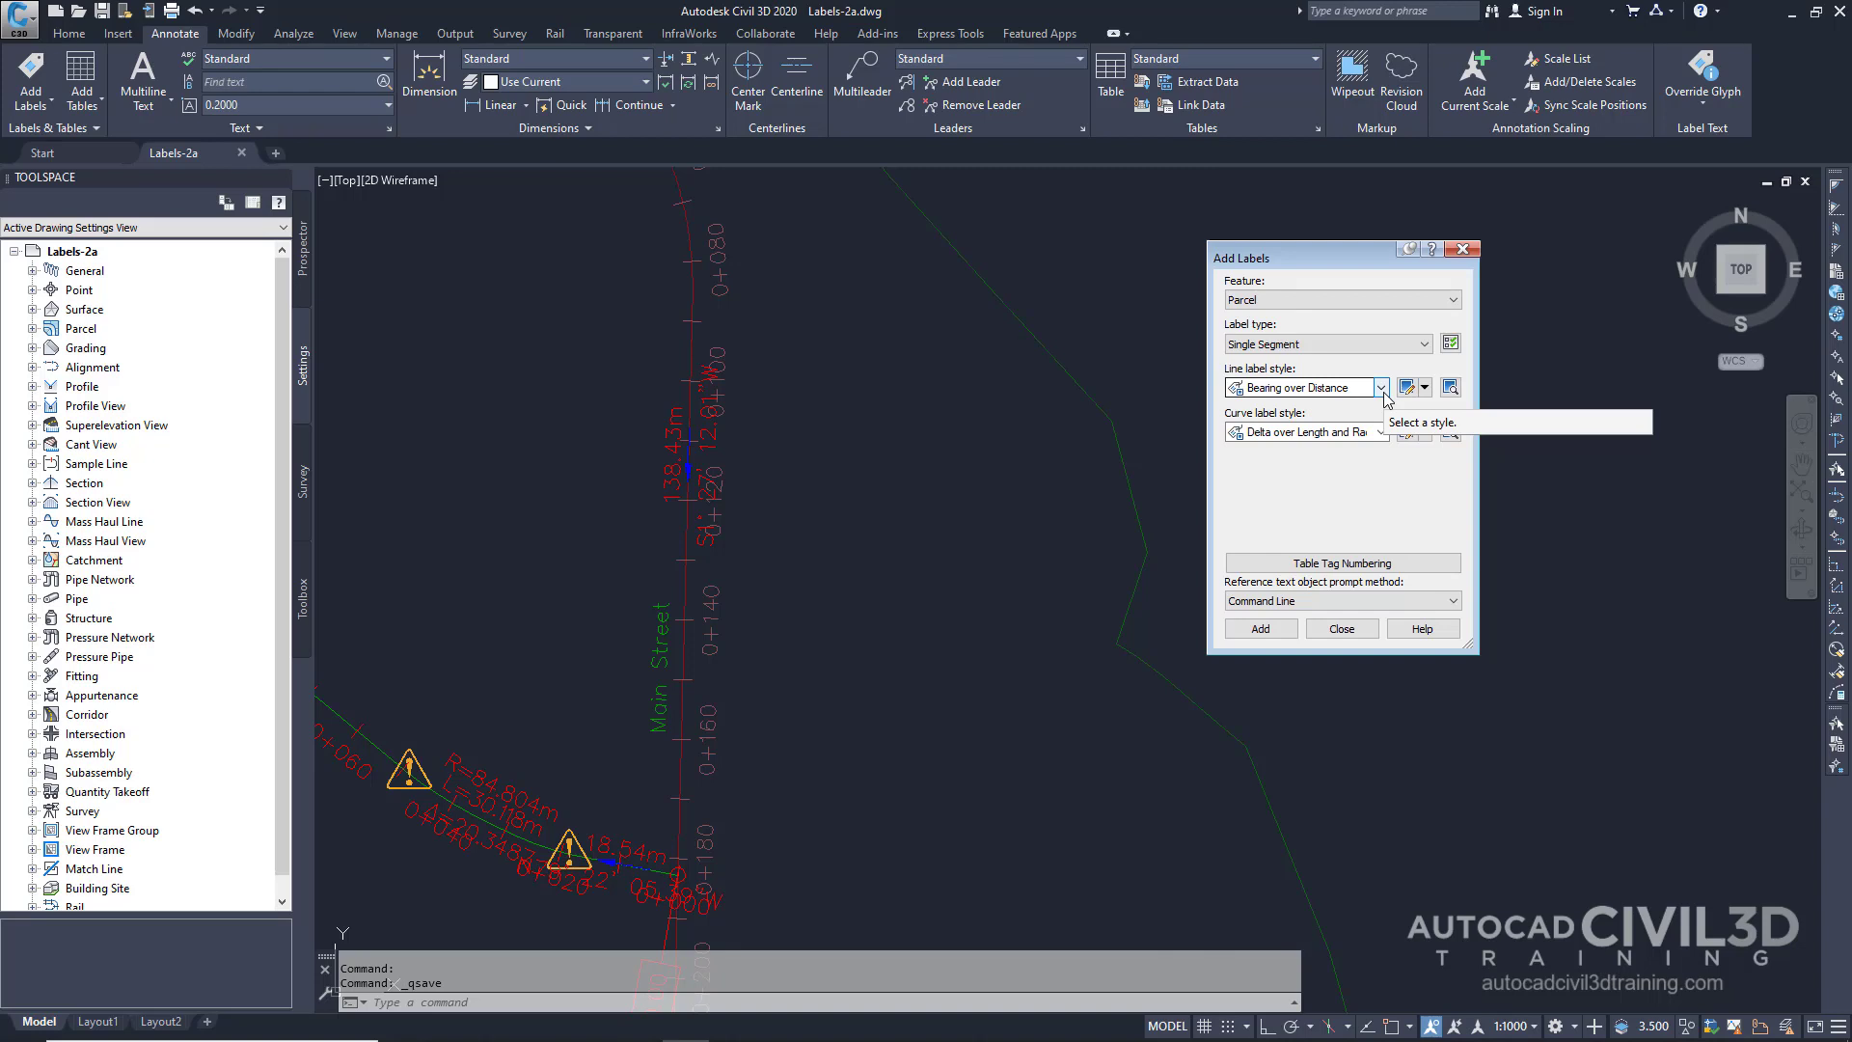
pyautogui.click(1402, 299)
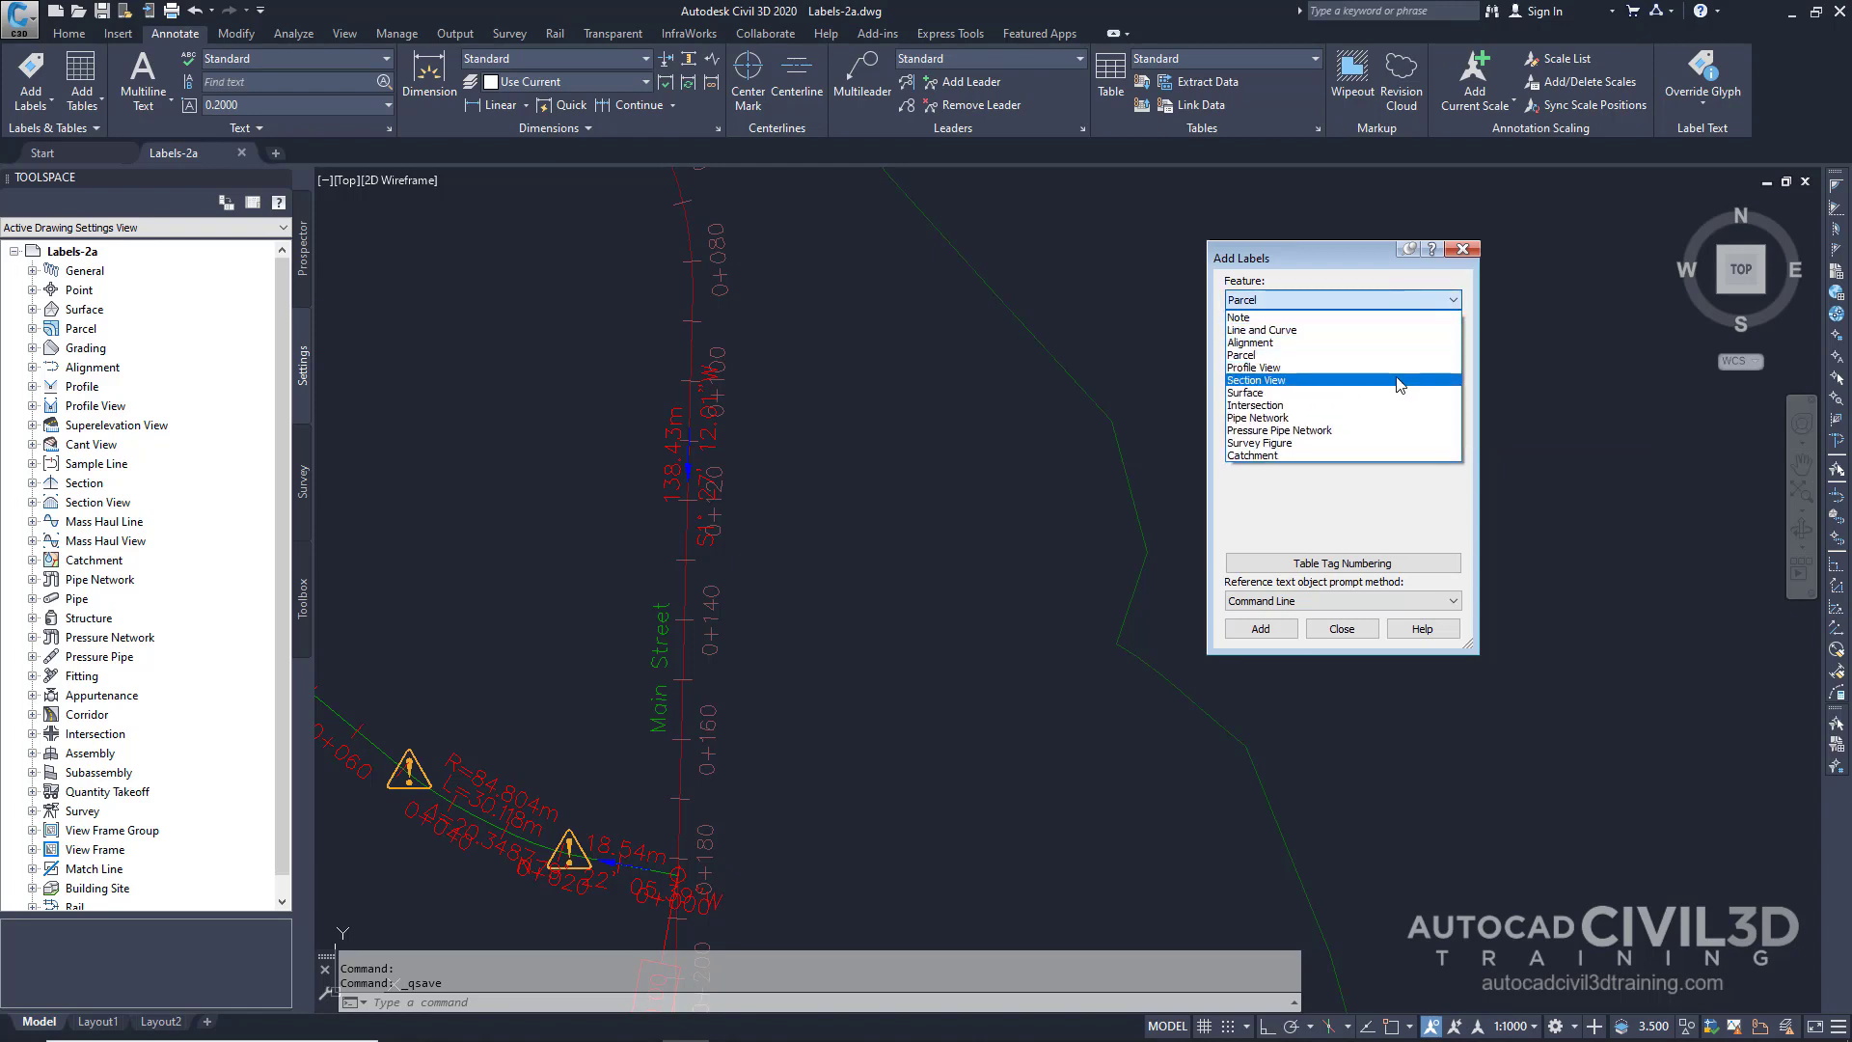
pyautogui.click(1367, 280)
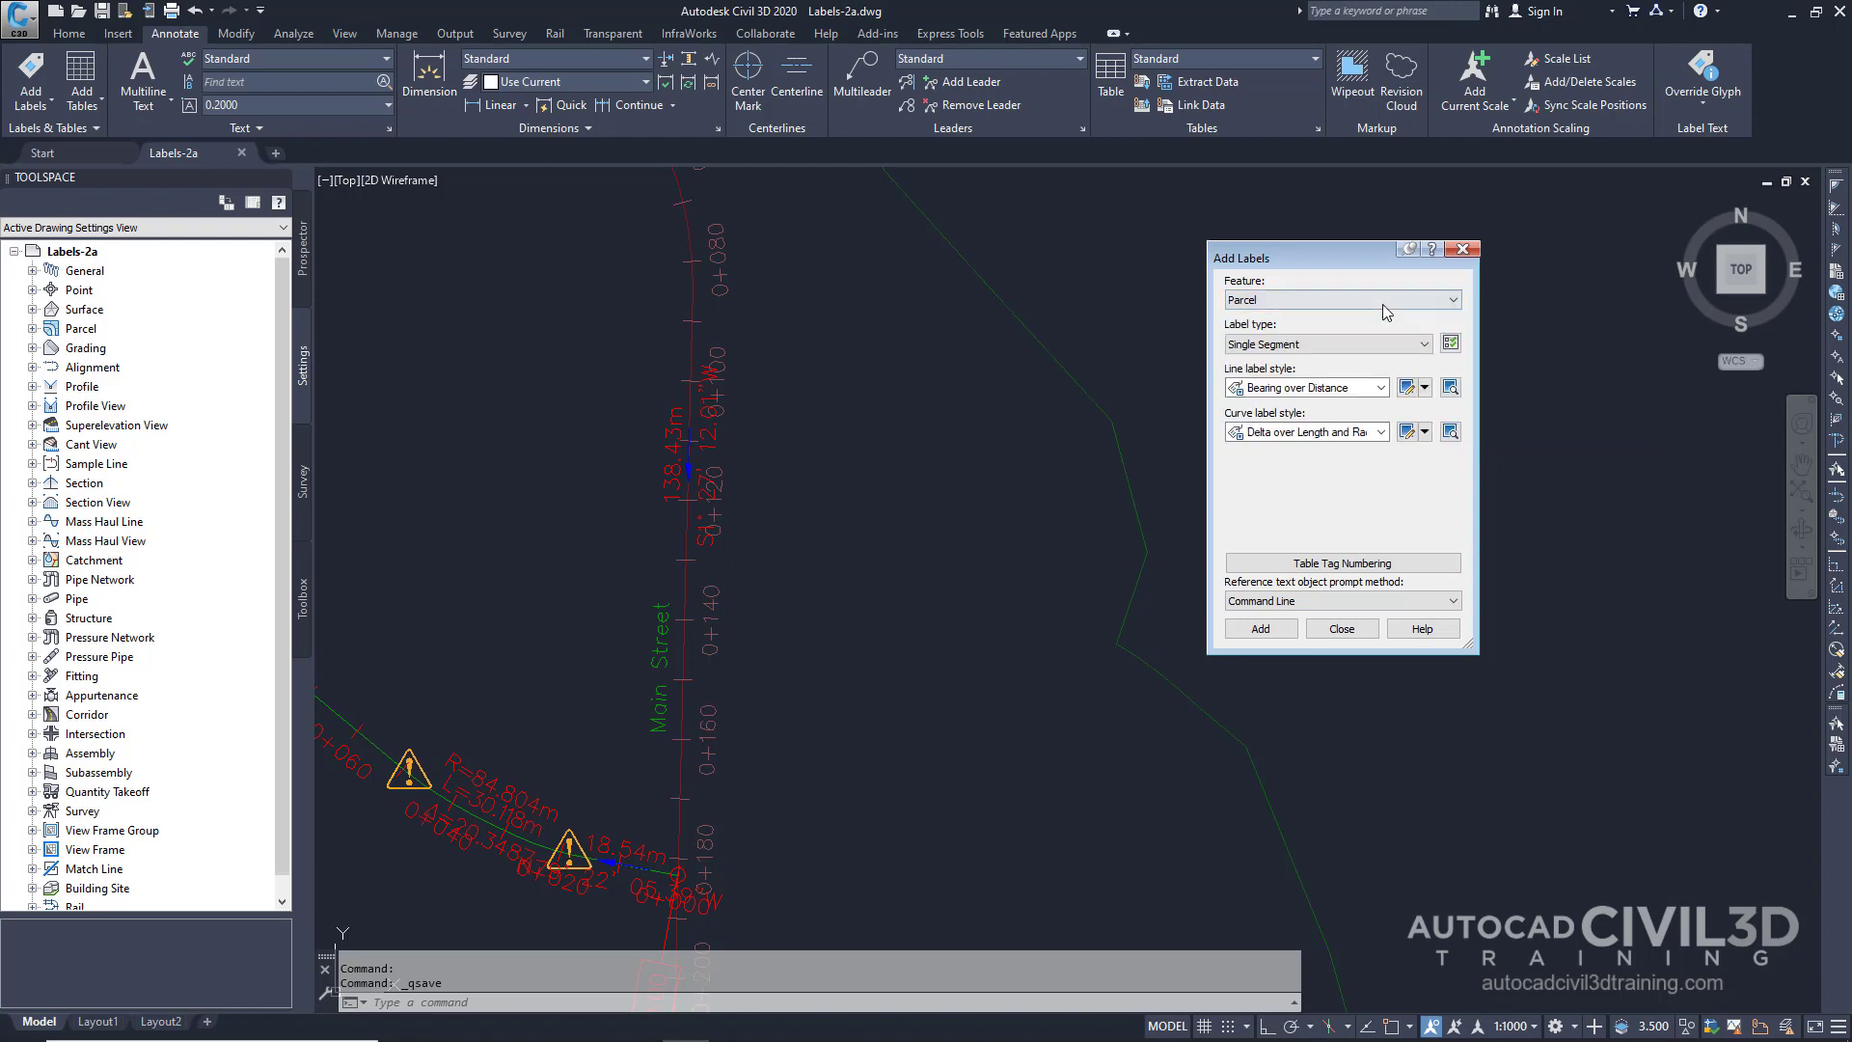
pyautogui.click(1363, 343)
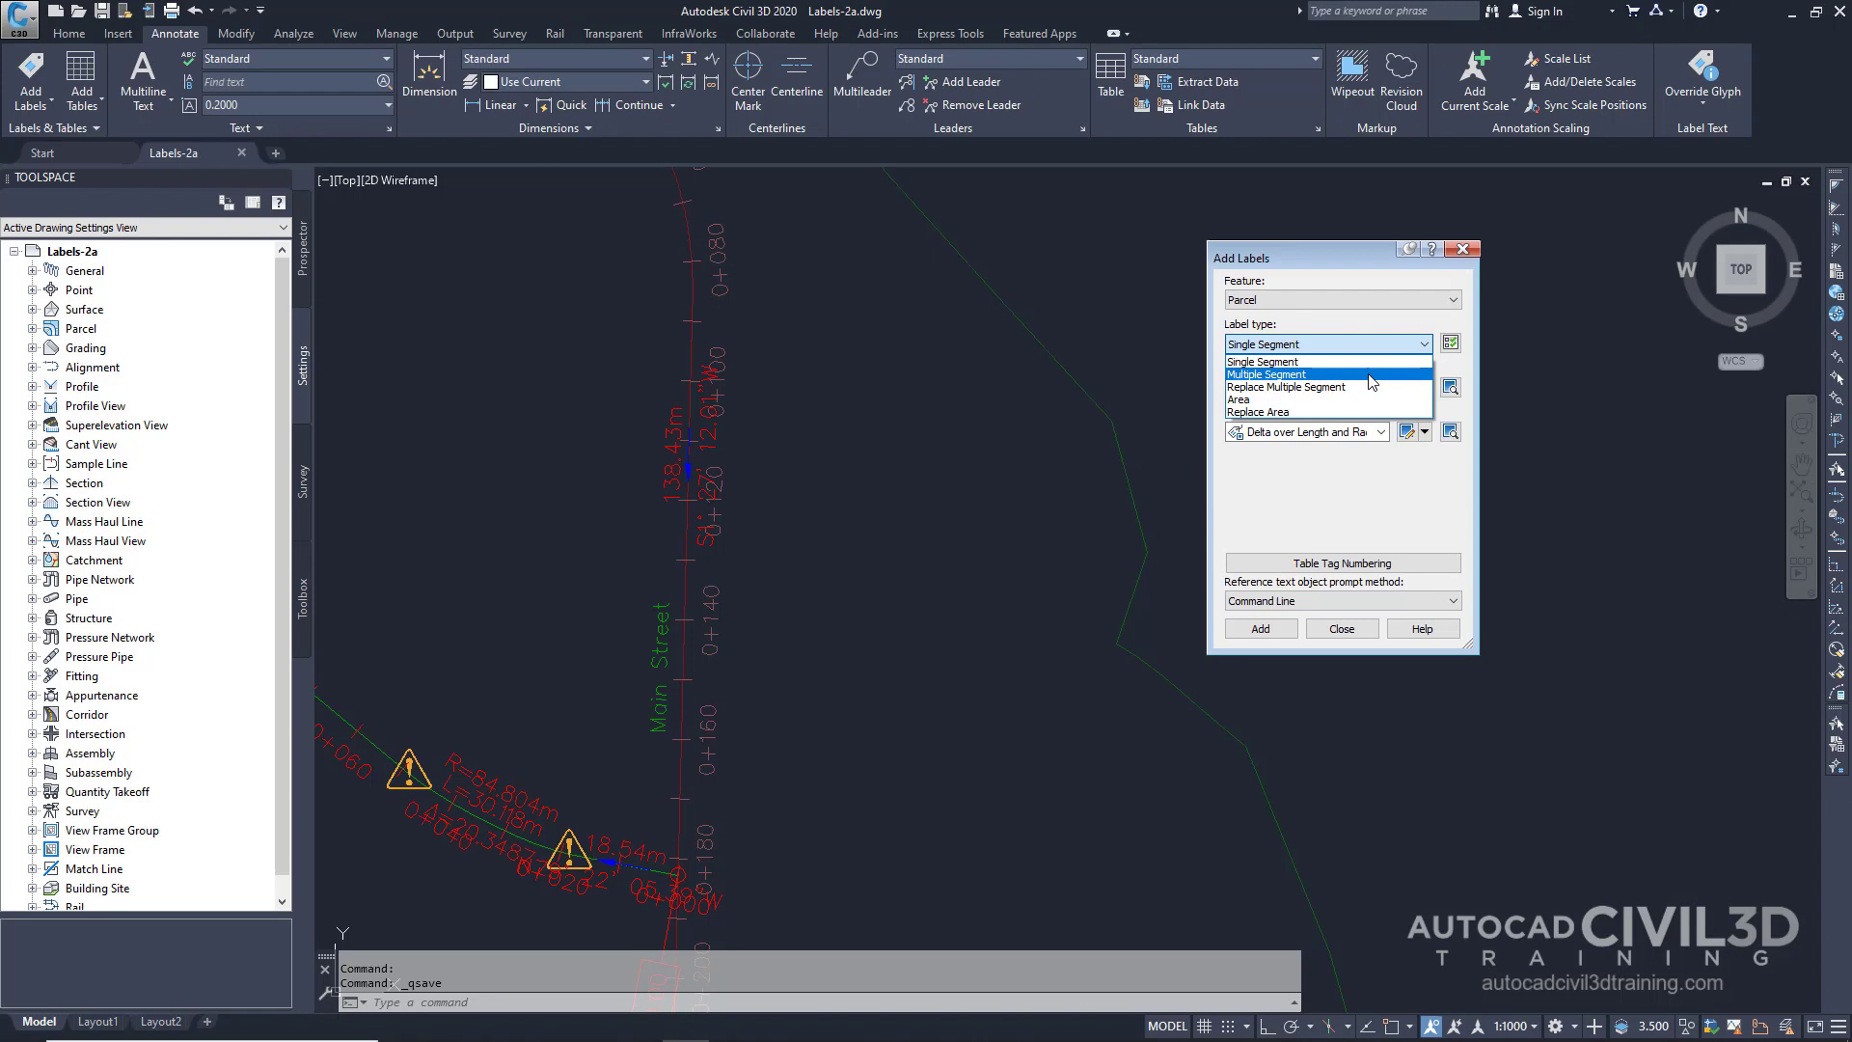
pyautogui.click(1365, 274)
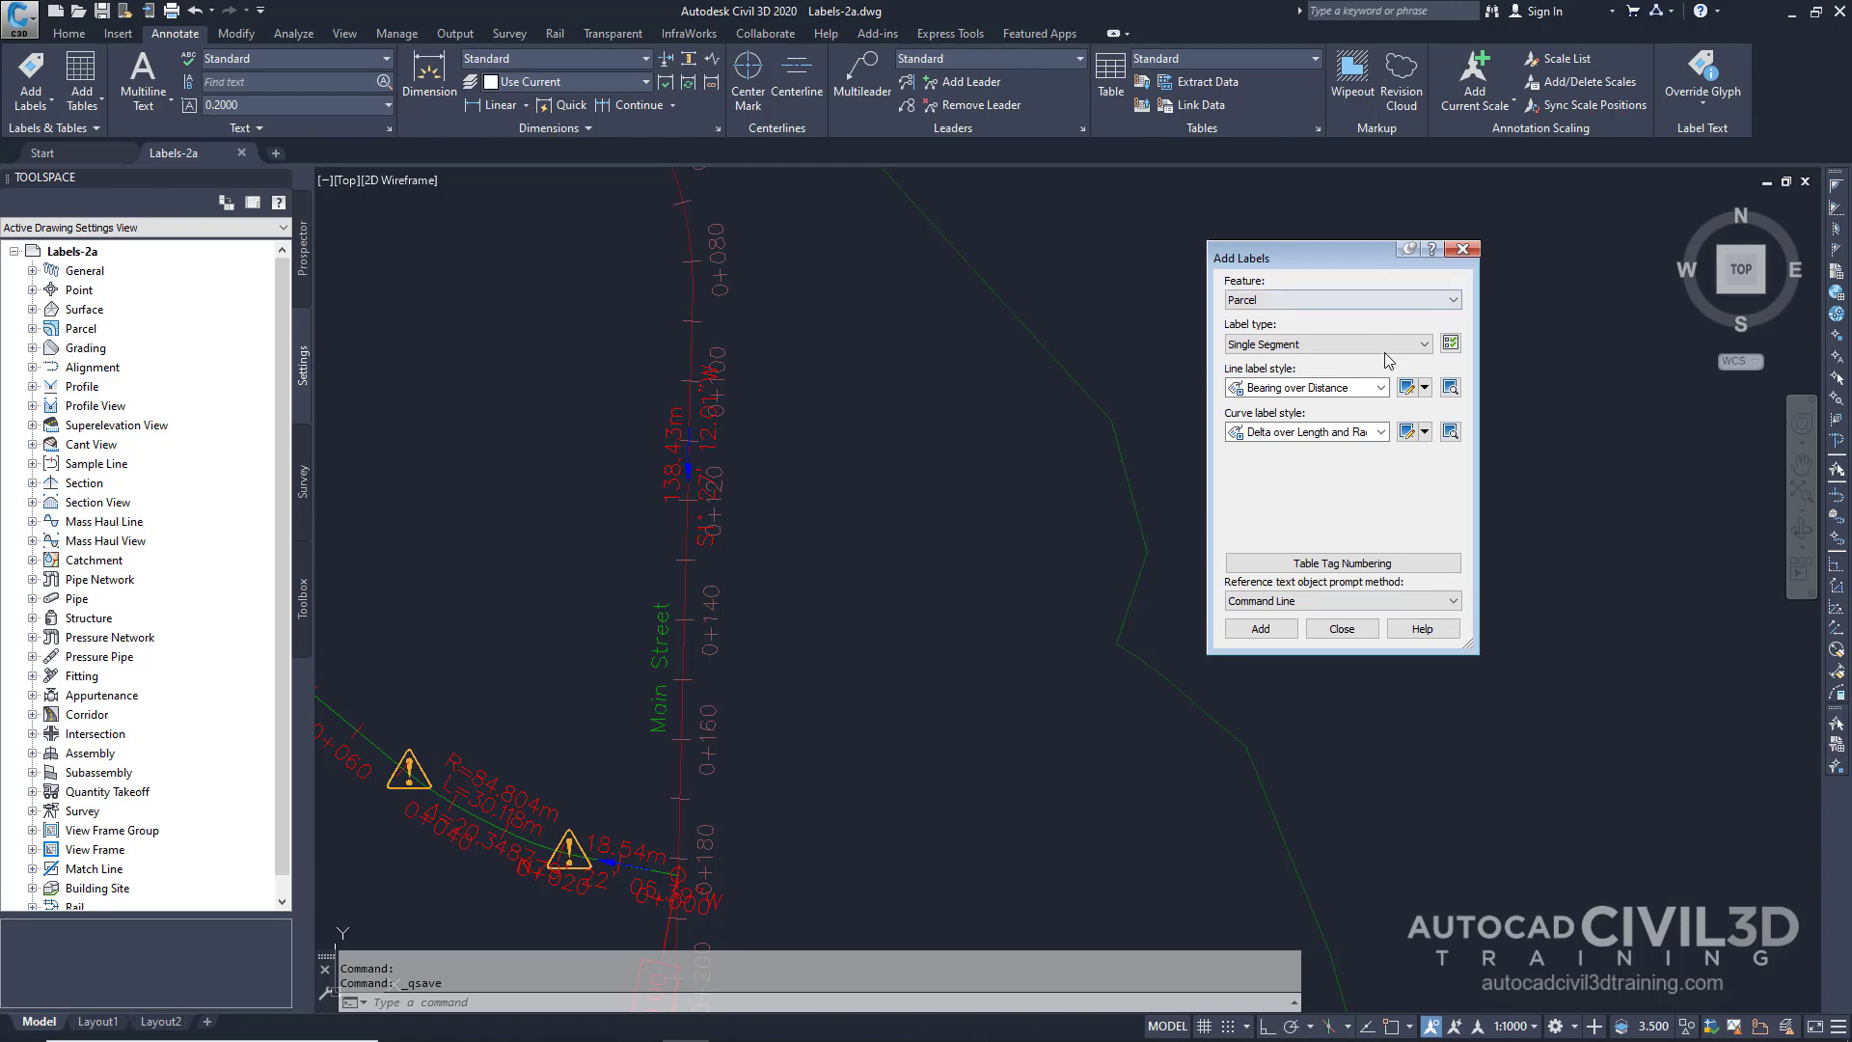
pyautogui.click(1343, 629)
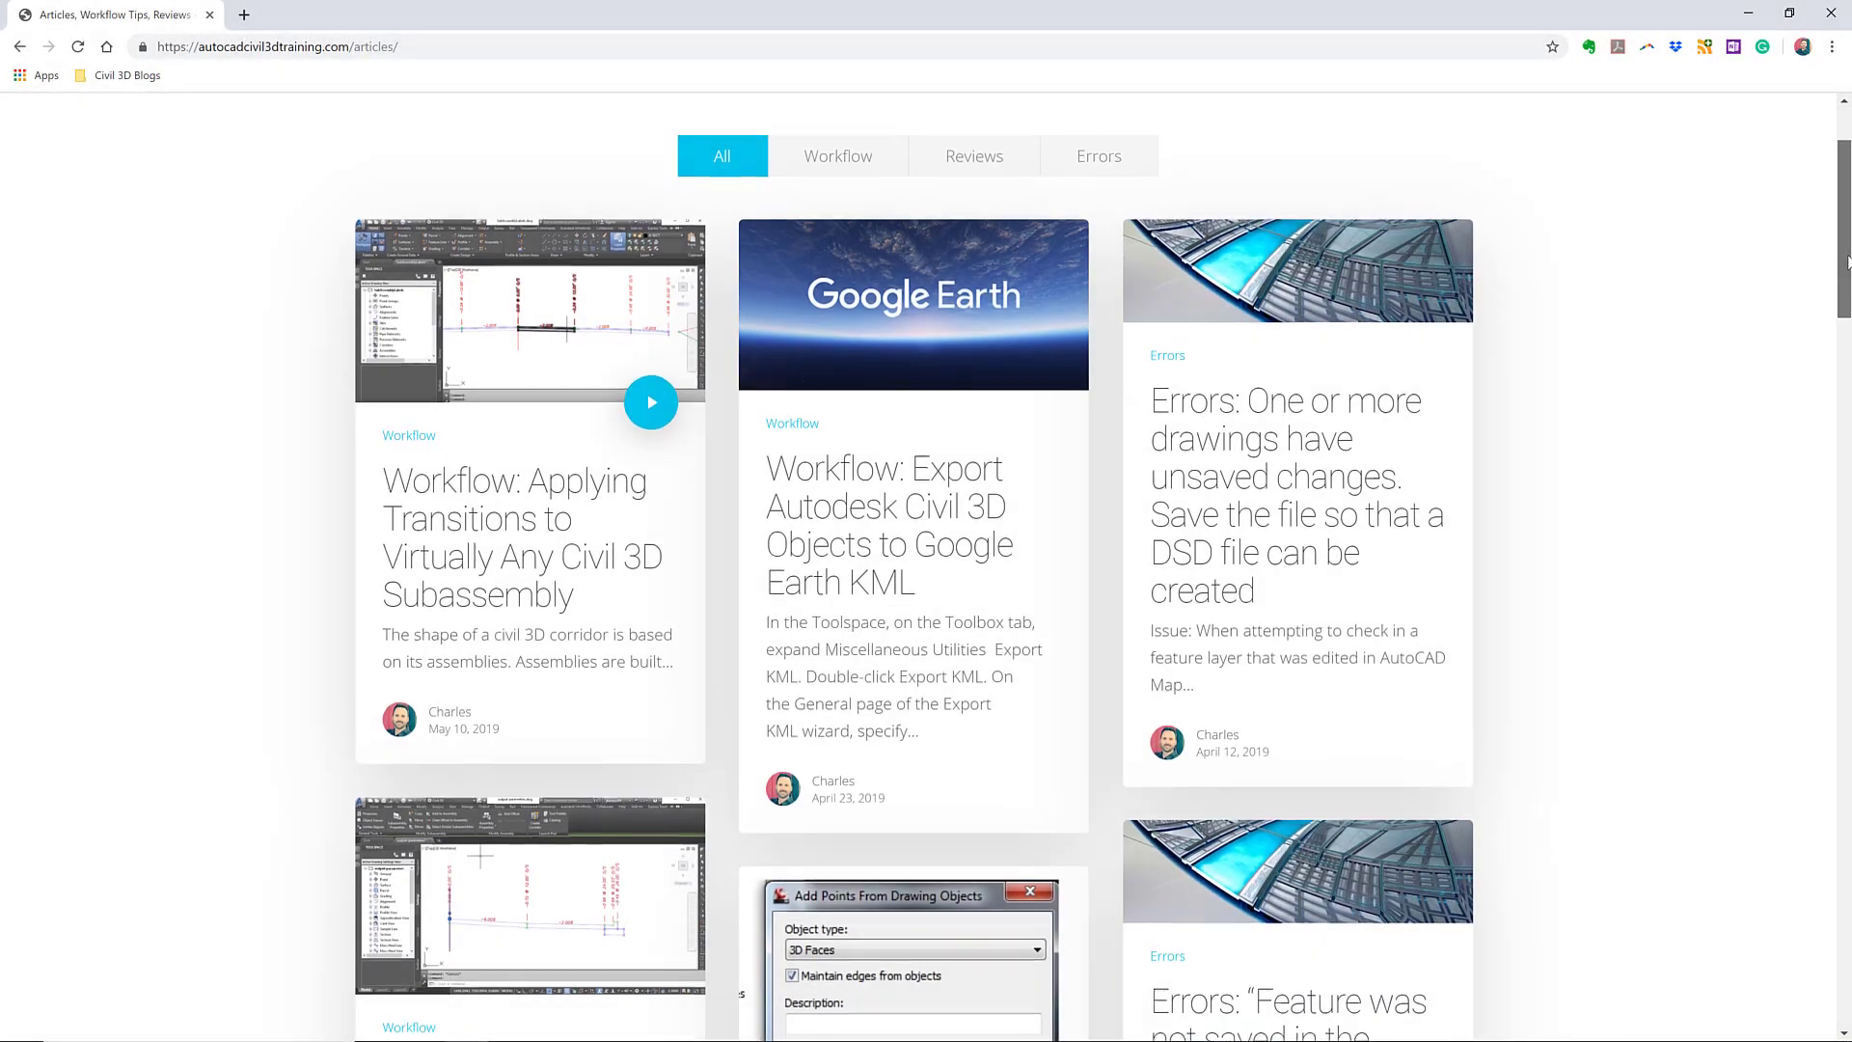
# Scroll the autocadcivil3dtraining.com Articles page down to the Workflow and Errors articles.
pyautogui.scroll(-3, 926, 569)
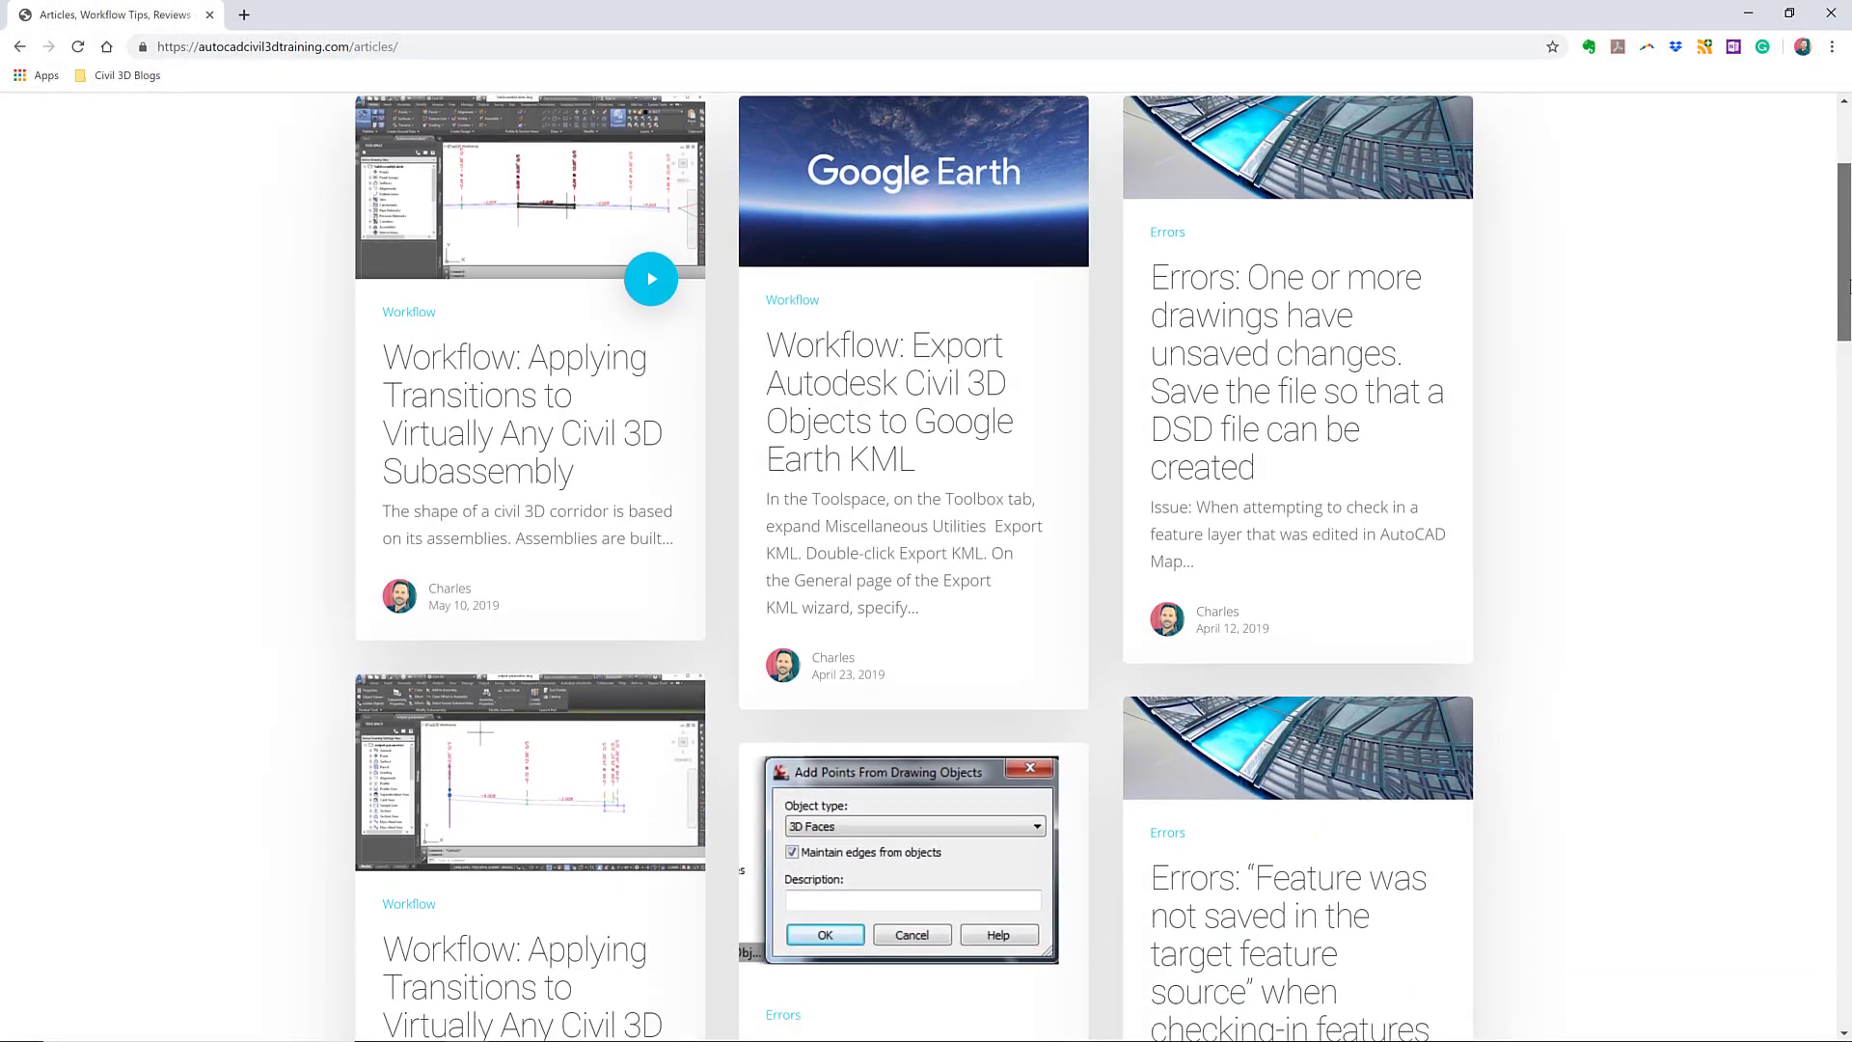
pyautogui.moveTo(1847, 285); pyautogui.dragTo(1847, 328)
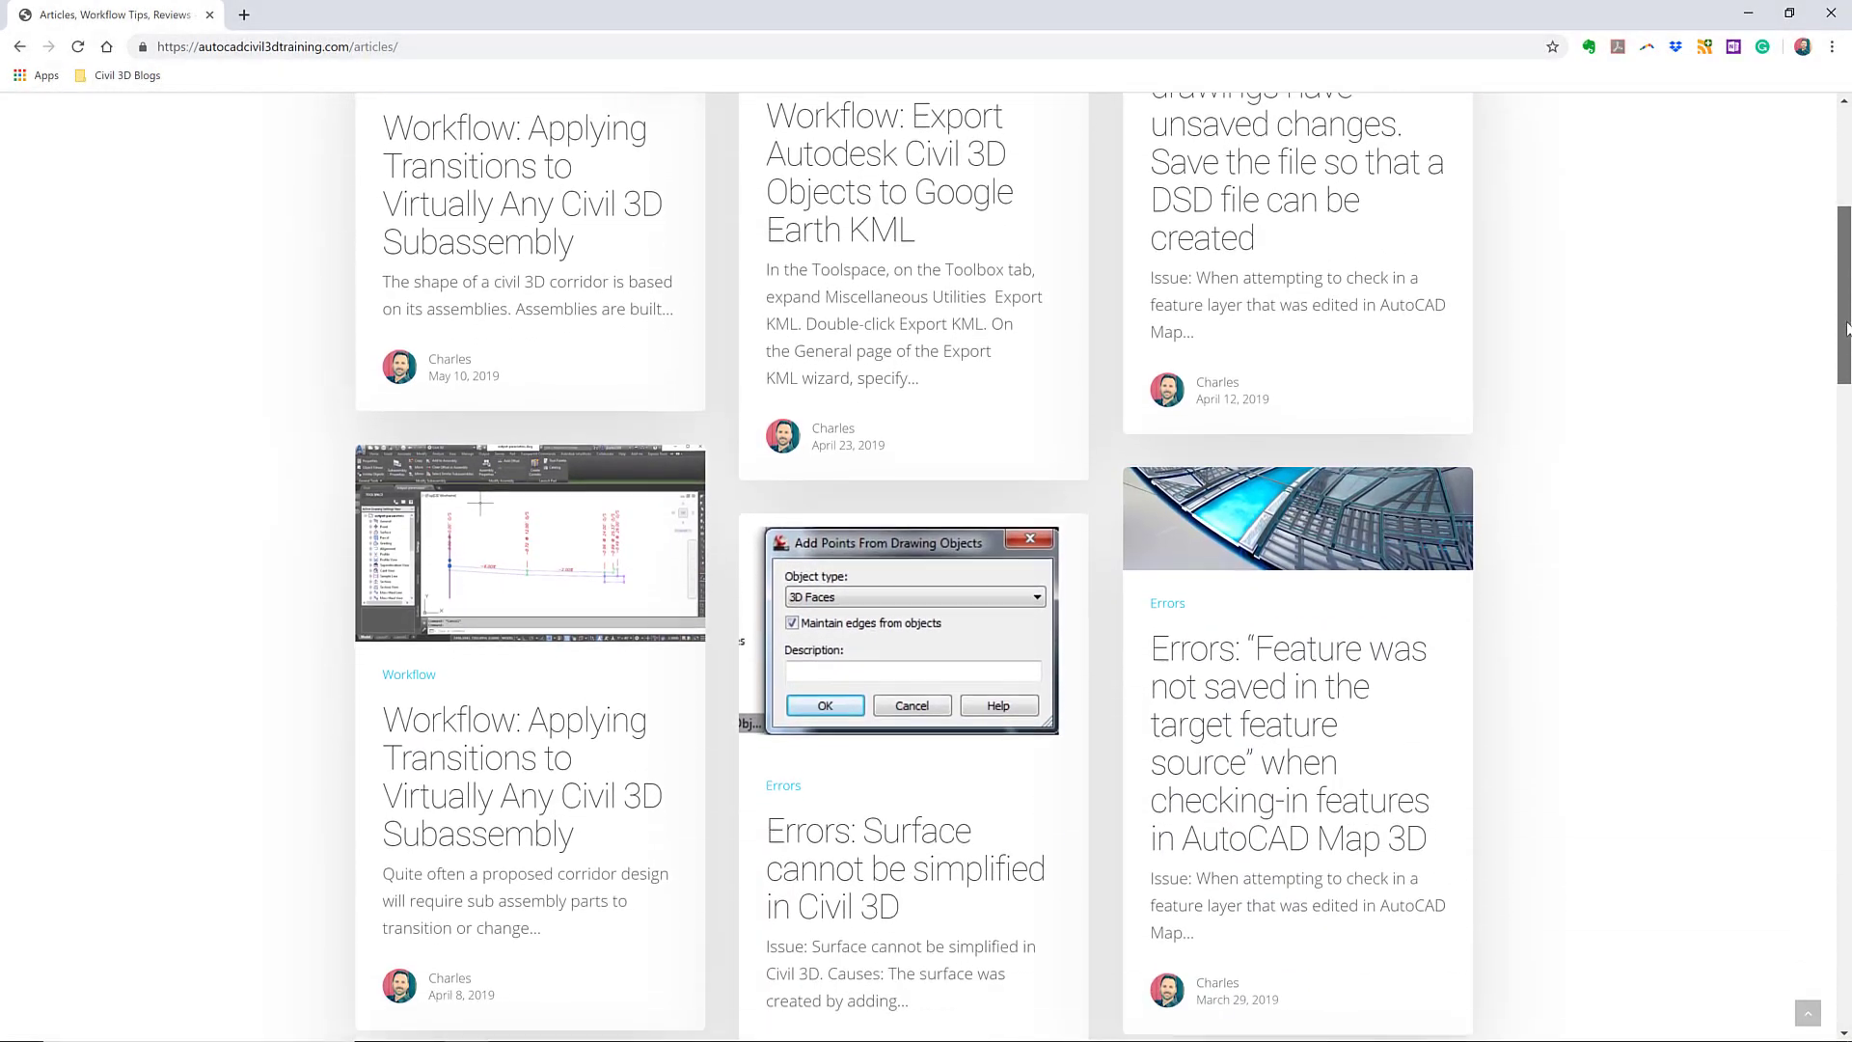